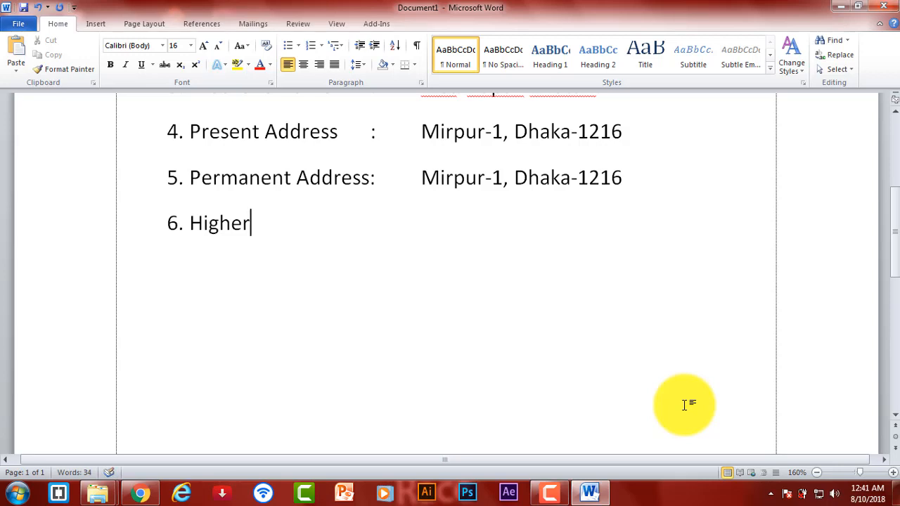
# - Correct the sixth label to 'Height' using the spelling suggestion, and give it the value ': x'
pyautogui.press('BackSpace')
pyautogui.write('t')
pyautogui.press('Tab')
pyautogui.write(':')
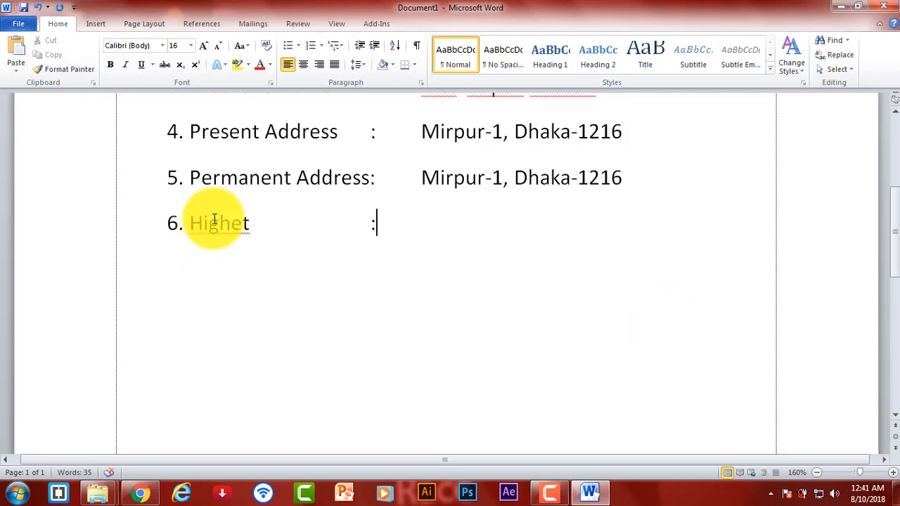
pyautogui.rightClick(215, 219)
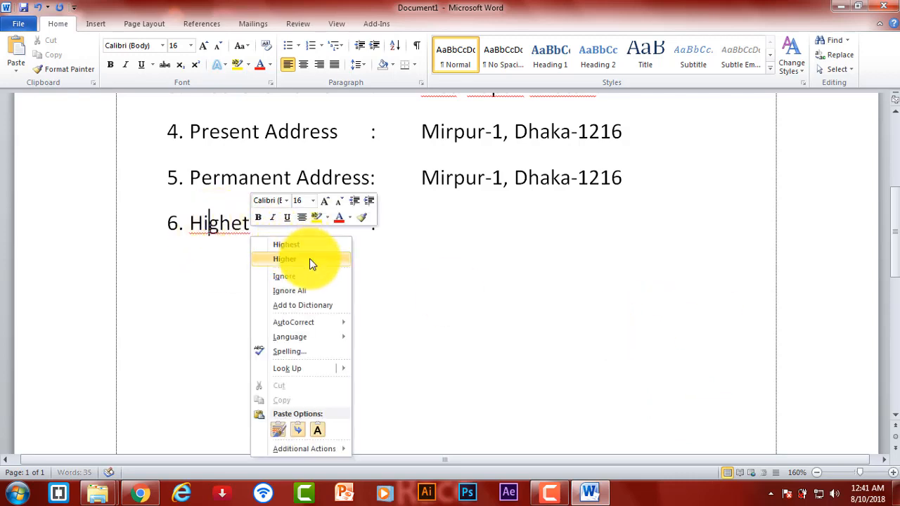
pyautogui.click(287, 260)
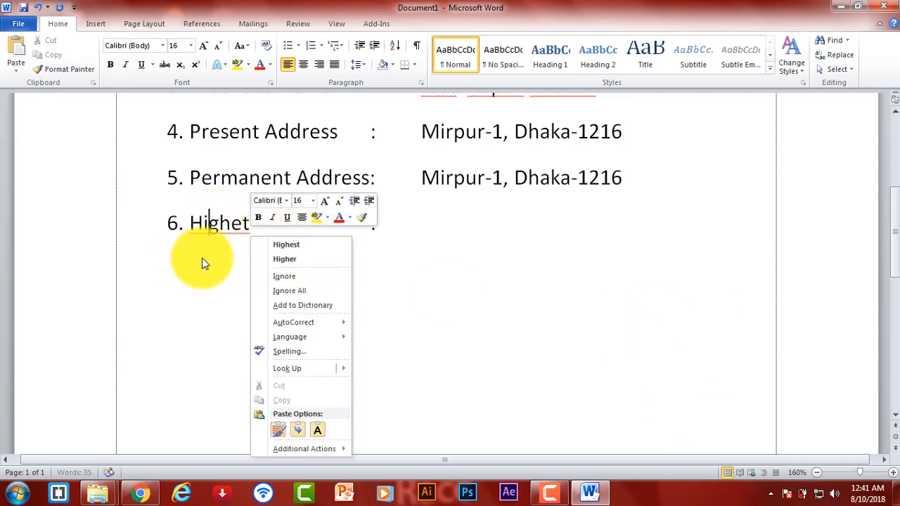
pyautogui.click(242, 222)
pyautogui.press('BackSpace')
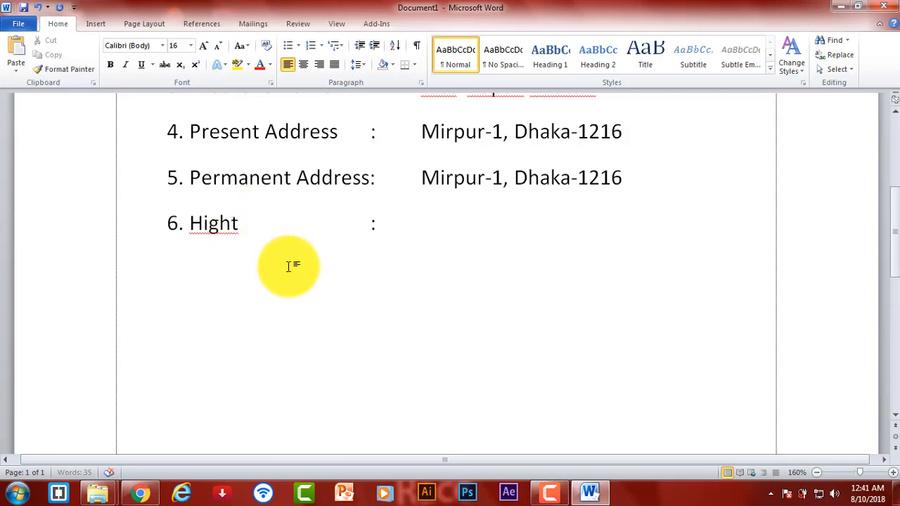
pyautogui.click(241, 226)
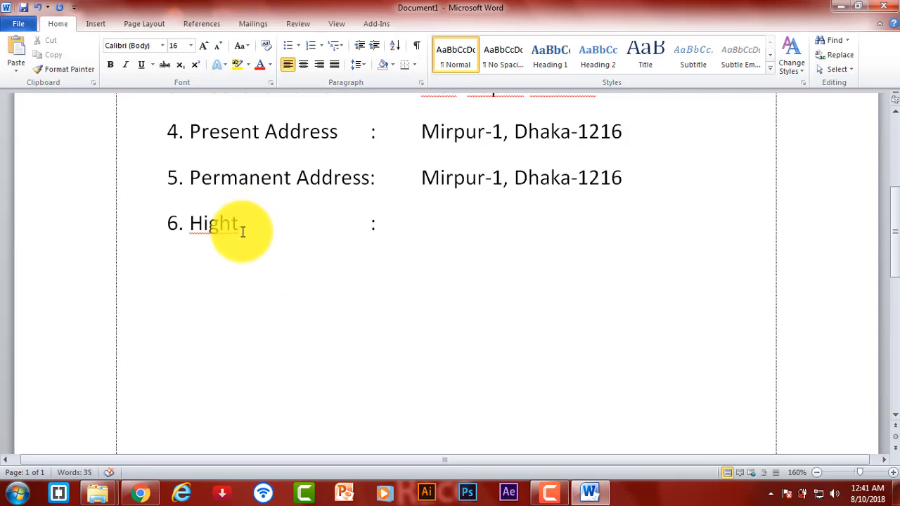
pyautogui.press('BackSpace')
pyautogui.press('BackSpace')
pyautogui.press('BackSpace')
pyautogui.write('ght')
pyautogui.rightClick(205, 225)
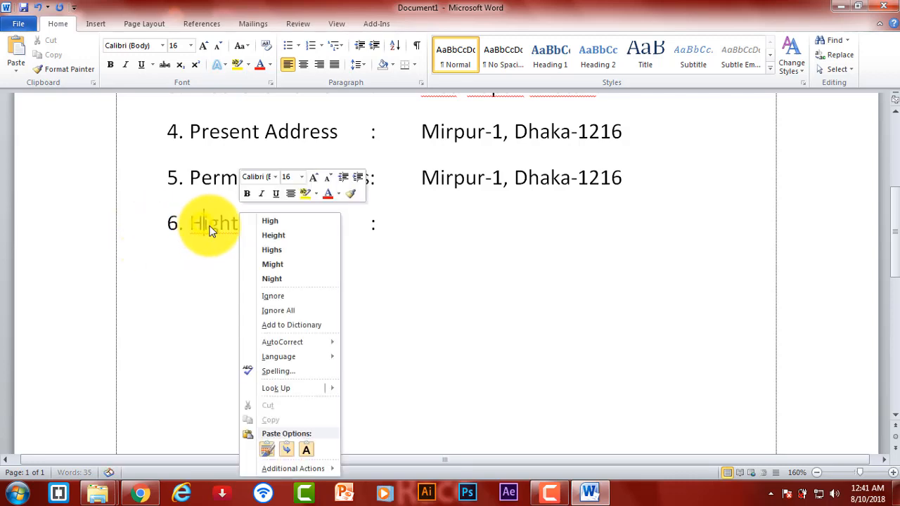
pyautogui.click(299, 236)
pyautogui.click(393, 225)
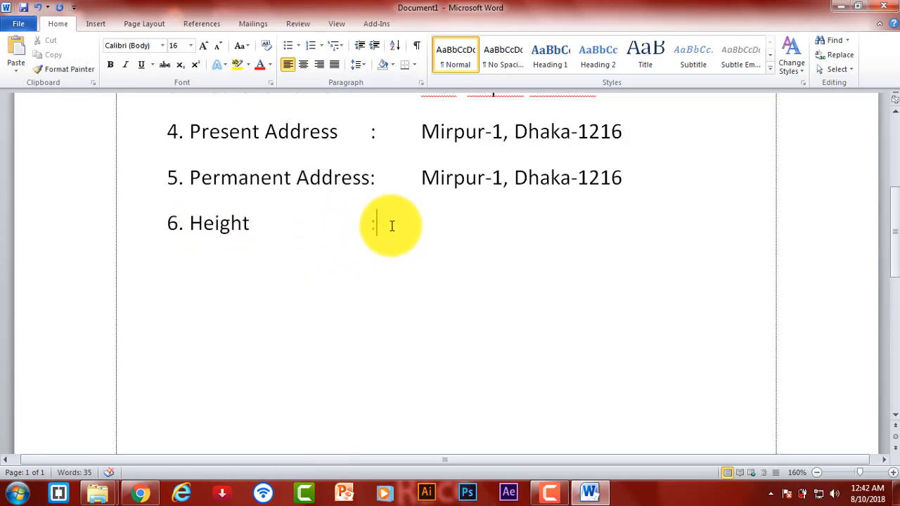
pyautogui.press('Tab')
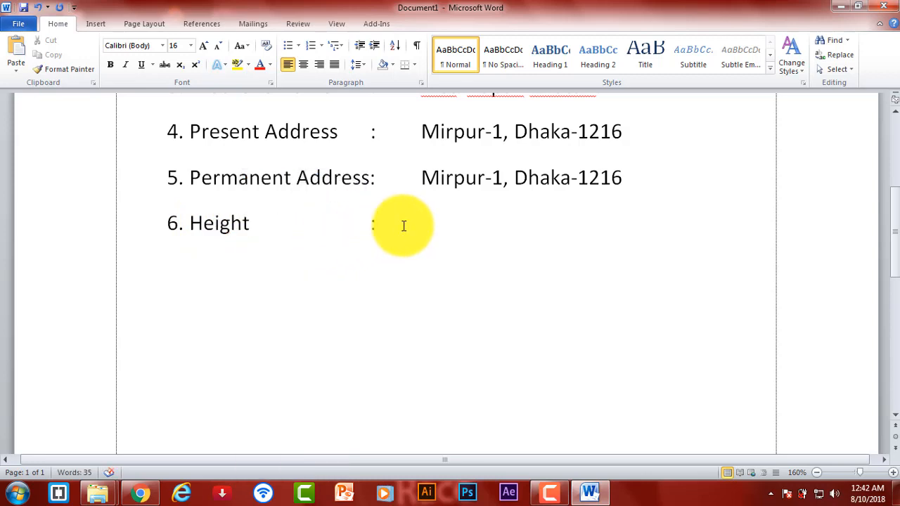
pyautogui.write('x')
# - Add the row '7. Blood Group : x' and begin row '8.' below it
pyautogui.press('Return')
pyautogui.press('Tab')
pyautogui.write('6')
pyautogui.press('BackSpace')
pyautogui.write('7. Blood G')
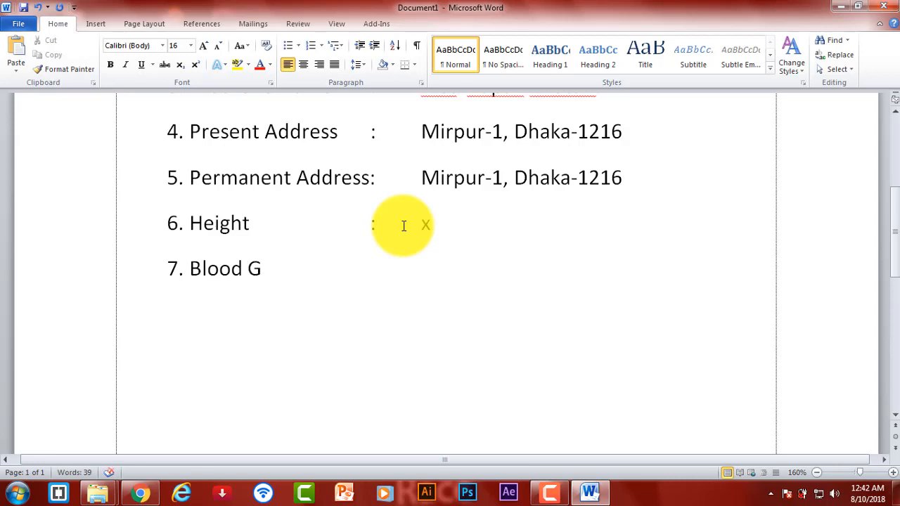
pyautogui.write('roup')
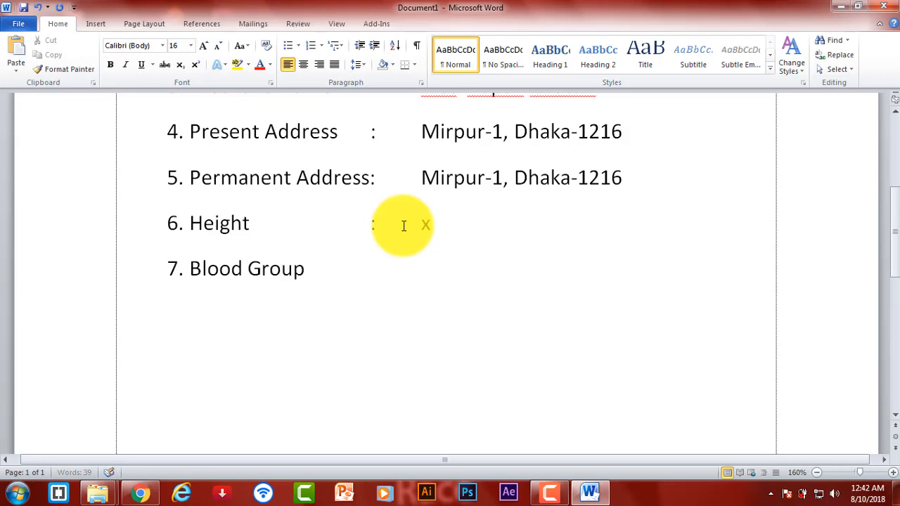
pyautogui.press('Tab')
pyautogui.write(':')
pyautogui.press('Tab')
pyautogui.write('x')
pyautogui.press('Return')
pyautogui.press('Tab')
pyautogui.write('8.')
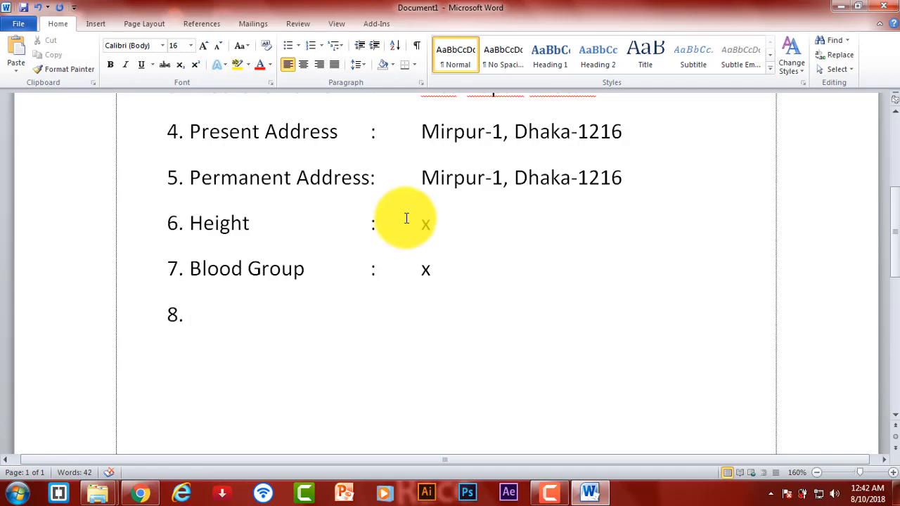
# - Insert a blank line right after the mother's name entry
pyautogui.scroll(-6, 404, 225)
pyautogui.scroll(6, 422, 235)
pyautogui.scroll(6, 415, 236)
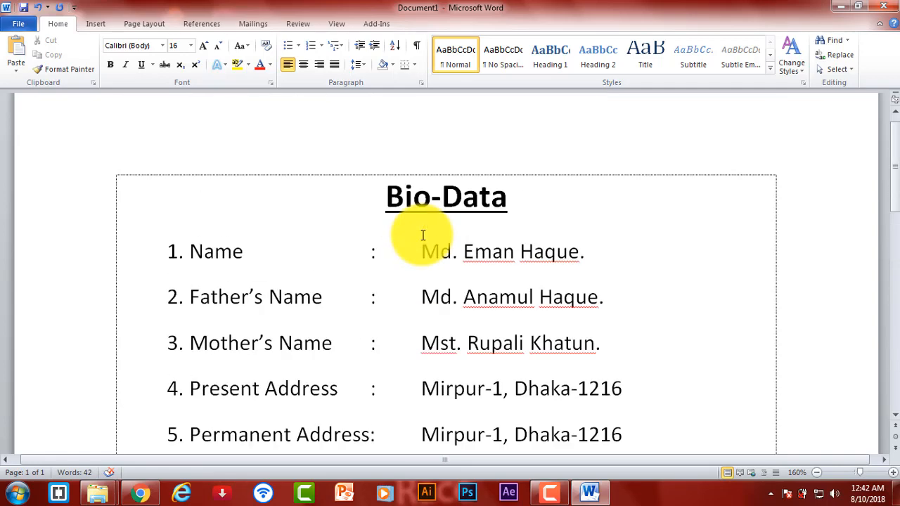
pyautogui.scroll(-5, 419, 230)
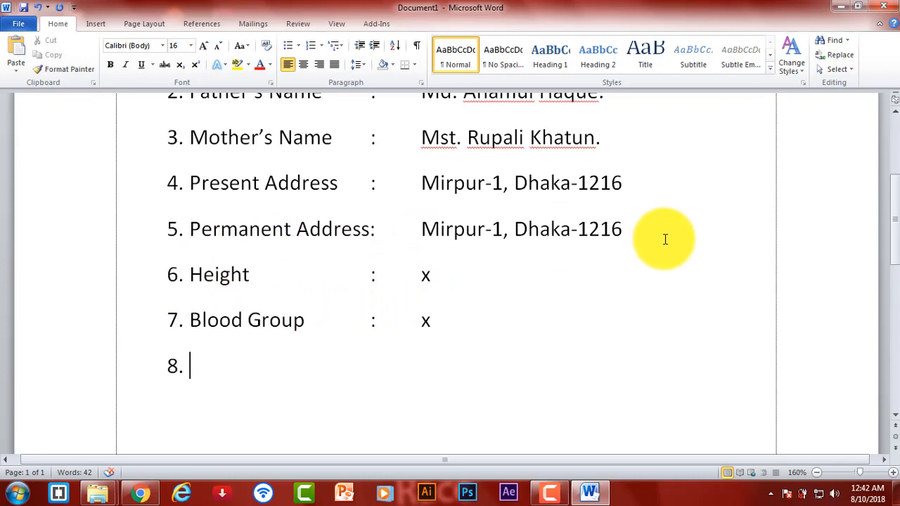
pyautogui.click(623, 228)
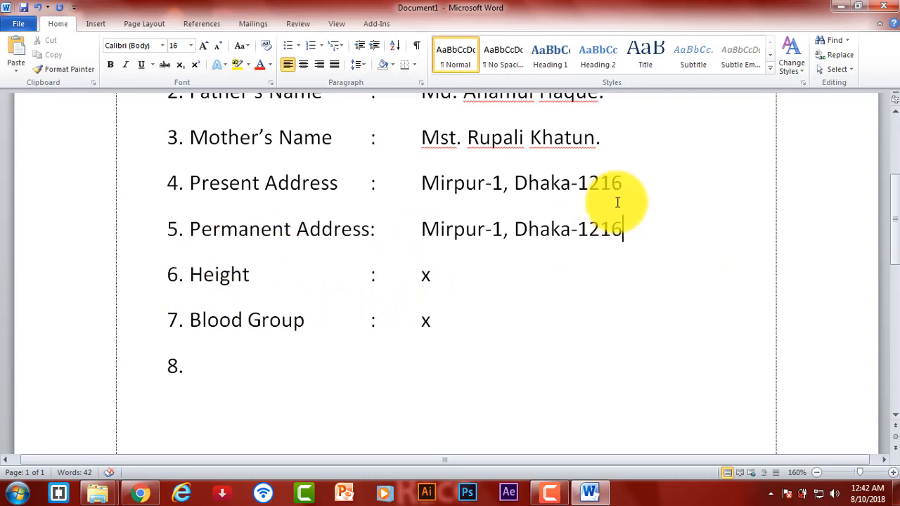
pyautogui.click(608, 144)
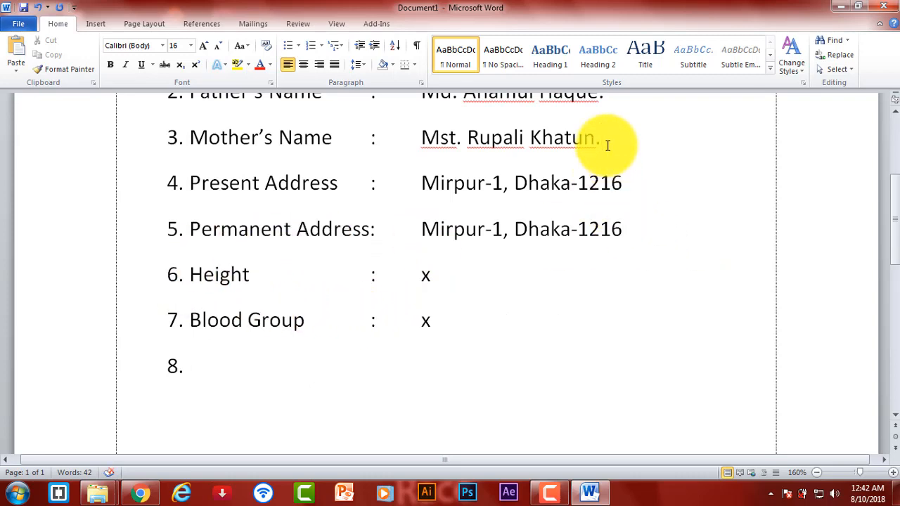
pyautogui.press('Return')
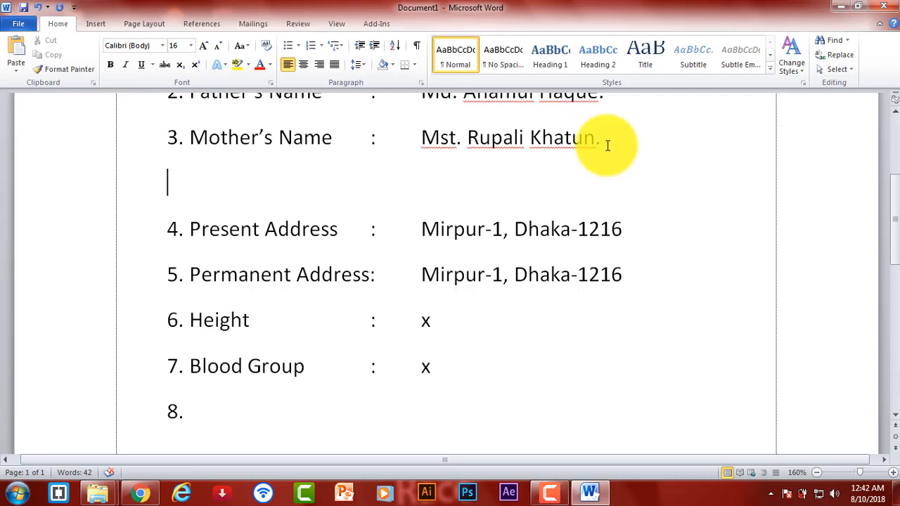
# - Add the row '4. Date of Birth : 1-1-1' under Mother's Name
pyautogui.write('4.')
pyautogui.write('Date of')
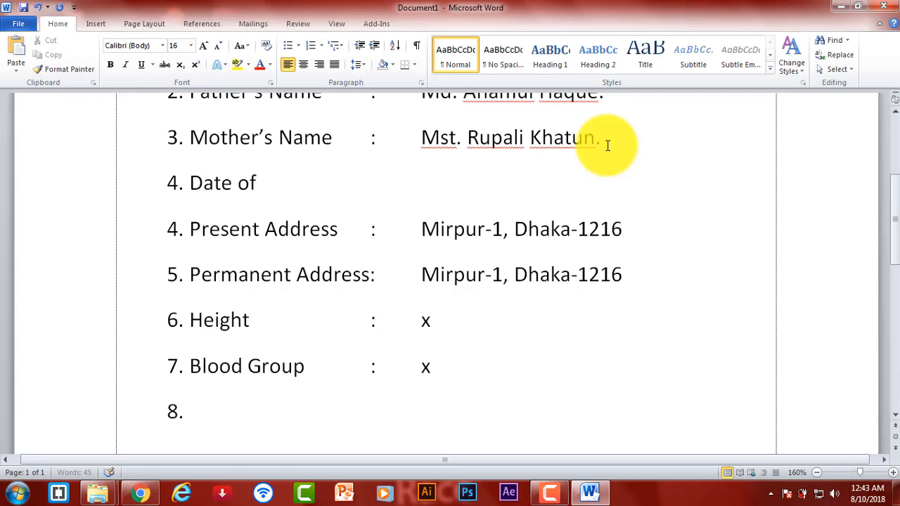
pyautogui.write(' Birth')
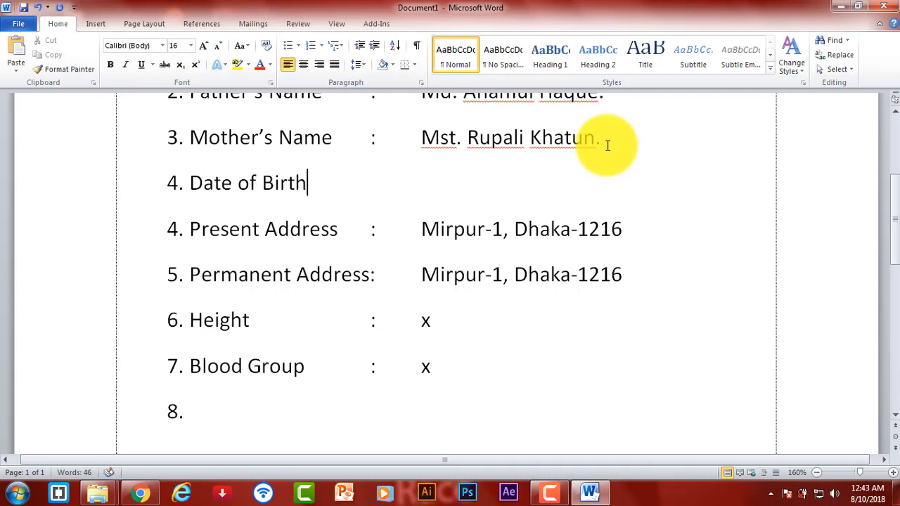
pyautogui.press('Tab')
pyautogui.write(':')
pyautogui.press('Tab')
pyautogui.press('Tab')
pyautogui.press('BackSpace')
pyautogui.write('1-1-1-')
pyautogui.press('BackSpace')
pyautogui.press('Down')
pyautogui.press('Up')
# - Add the row '5. Religion : Islam' and label row 8 'Education:'
pyautogui.press('Return')
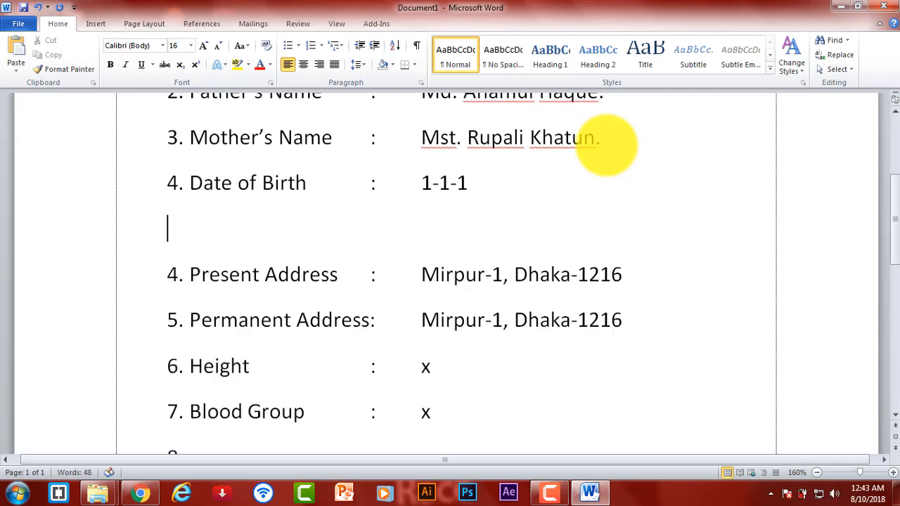
pyautogui.write('5. R')
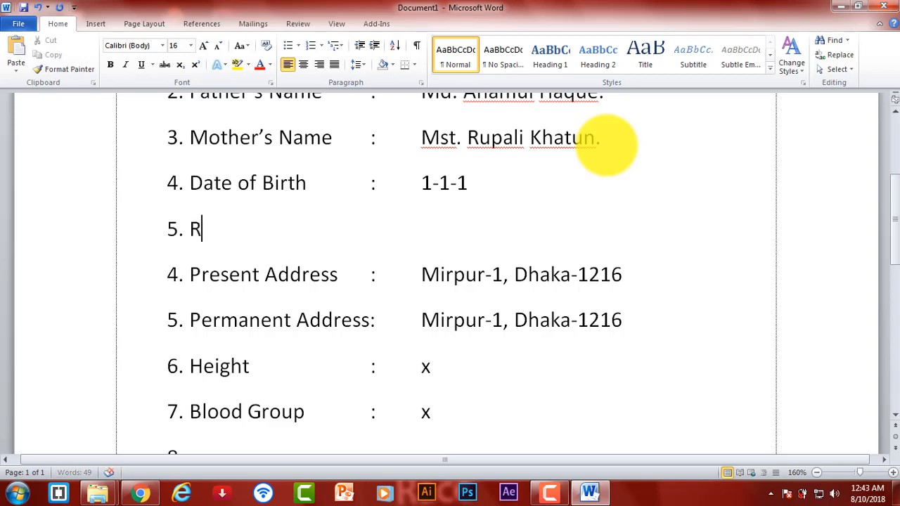
pyautogui.write('eligion')
pyautogui.press('Tab')
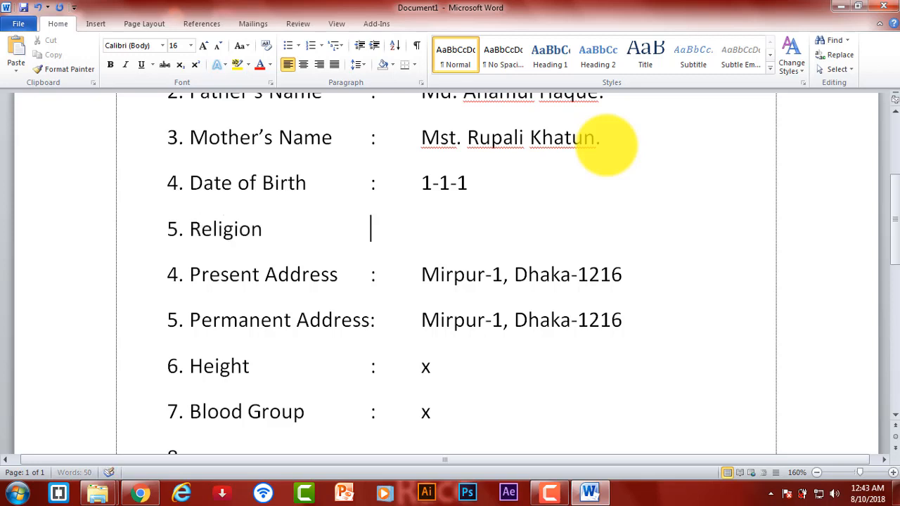
pyautogui.write(':')
pyautogui.press('Tab')
pyautogui.write('Islam')
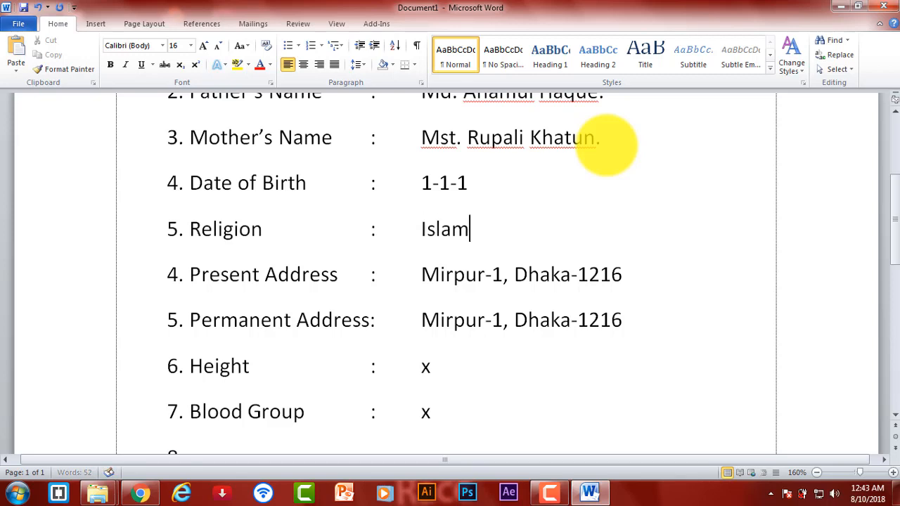
pyautogui.press('Down')
pyautogui.press('Down')
pyautogui.press('Down')
pyautogui.press('Down')
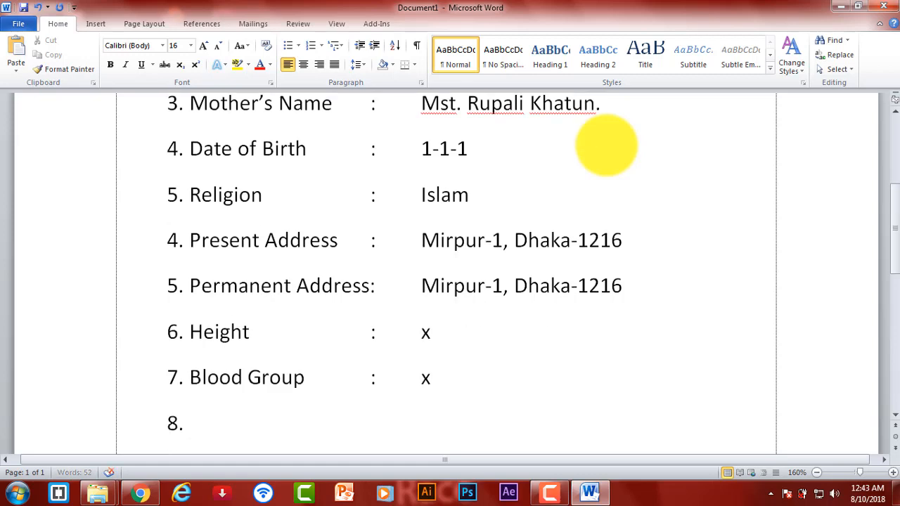
pyautogui.write('Education')
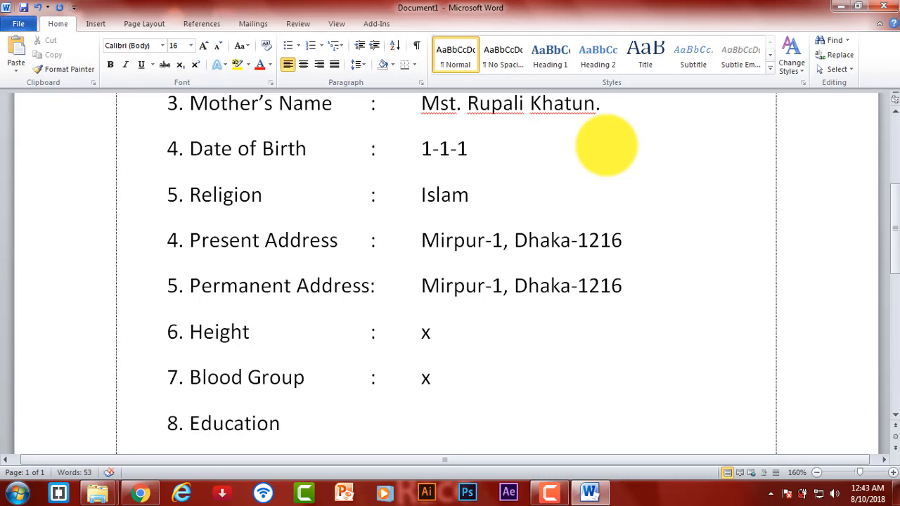
pyautogui.write(':')
# - Renumber Present Address, Permanent Address, Height and Blood Group as 6, 7, 8 and 9
pyautogui.press('Return')
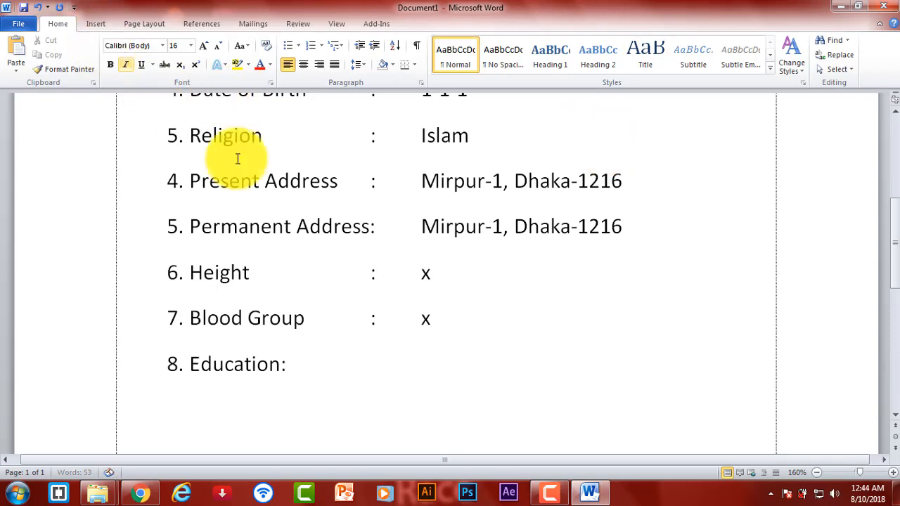
pyautogui.scroll(3, 434, 359)
pyautogui.scroll(-3, 434, 359)
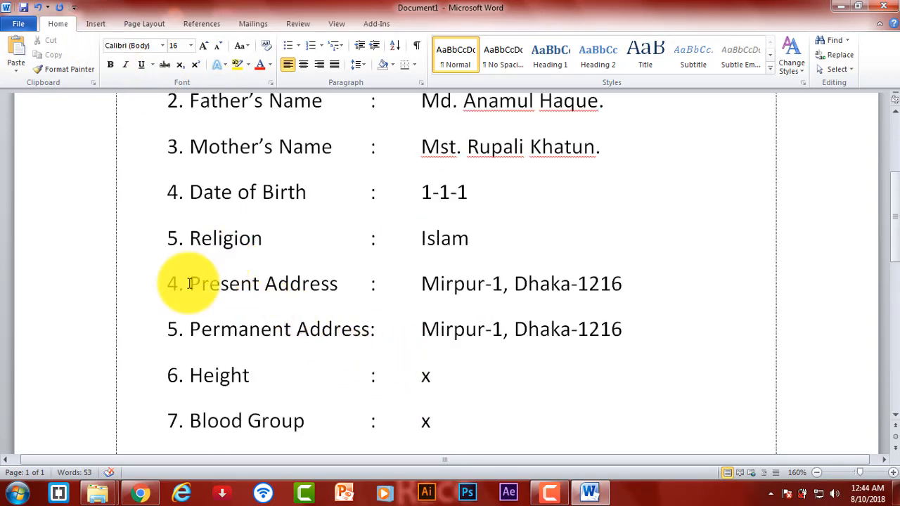
pyautogui.click(180, 239)
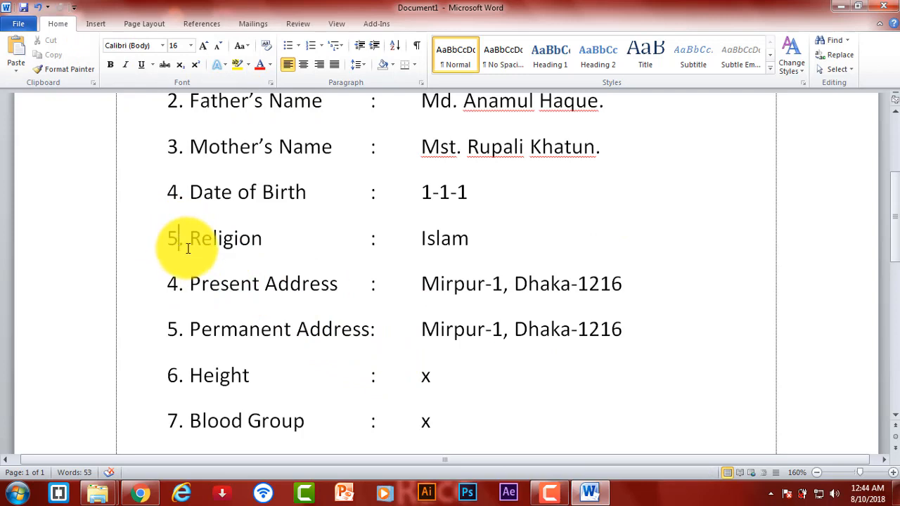
pyautogui.click(180, 284)
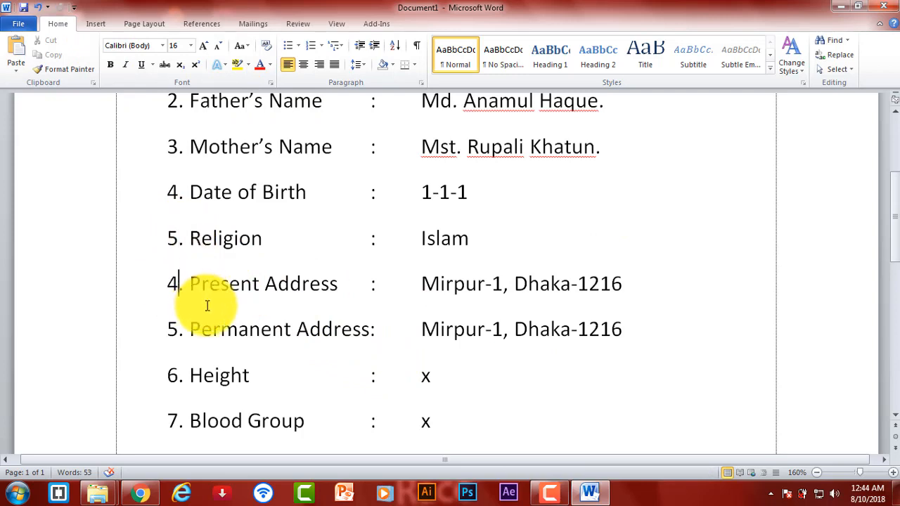
pyautogui.press('BackSpace')
pyautogui.write('6')
pyautogui.click(180, 330)
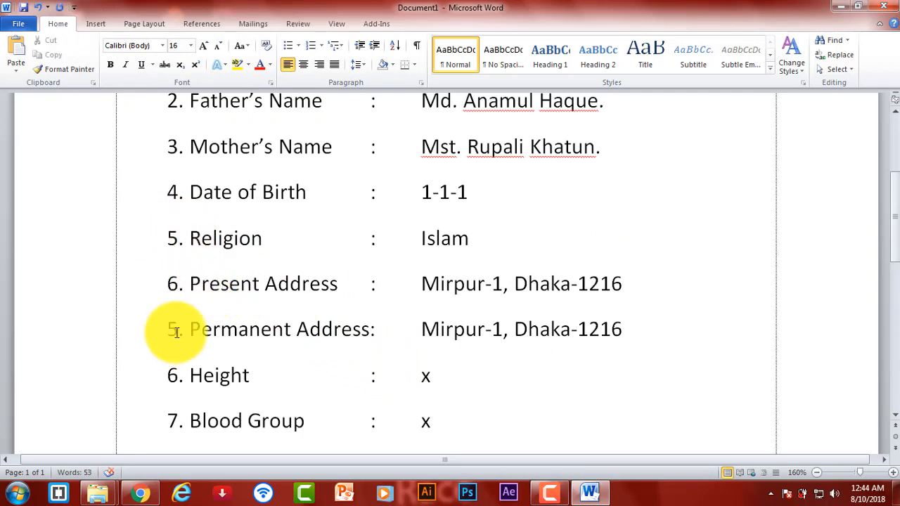
pyautogui.press('BackSpace')
pyautogui.write('7')
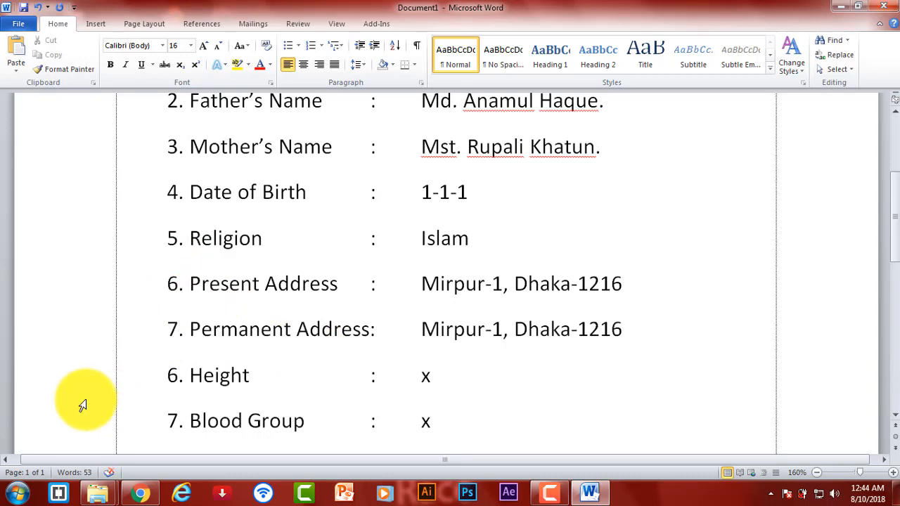
pyautogui.click(180, 378)
pyautogui.press('BackSpace')
pyautogui.write('8')
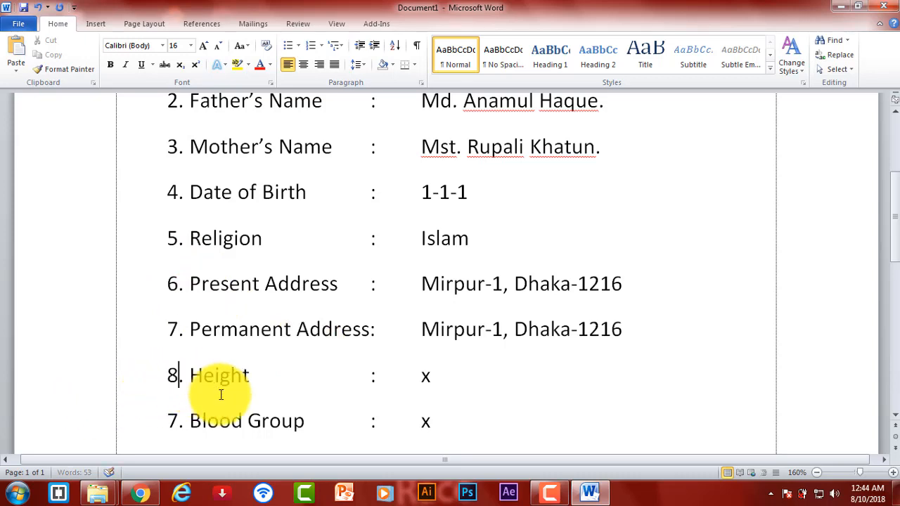
pyautogui.click(178, 420)
pyautogui.press('BackSpace')
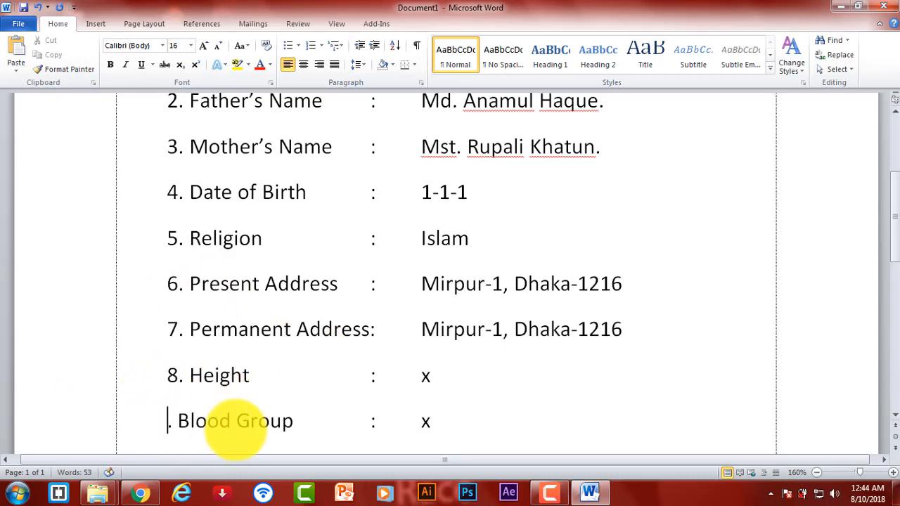
pyautogui.write('9')
# - Number Education as 10, tab its colon into line, and add an empty line below
pyautogui.scroll(-1, 253, 345)
pyautogui.click(178, 366)
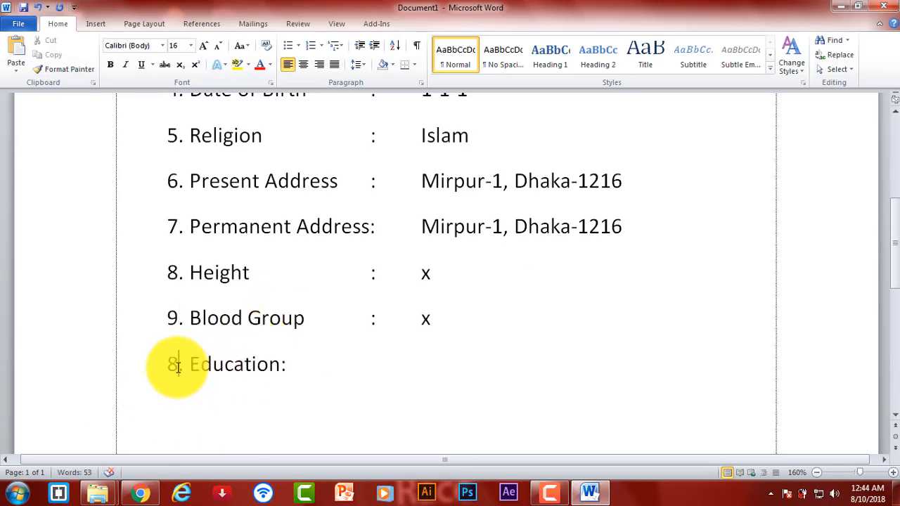
pyautogui.press('BackSpace')
pyautogui.write('10')
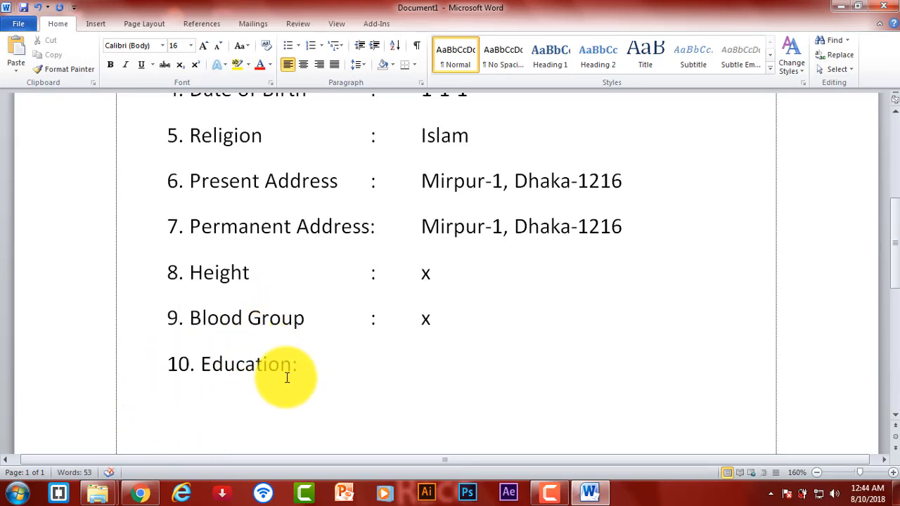
pyautogui.click(352, 364)
pyautogui.click(295, 364)
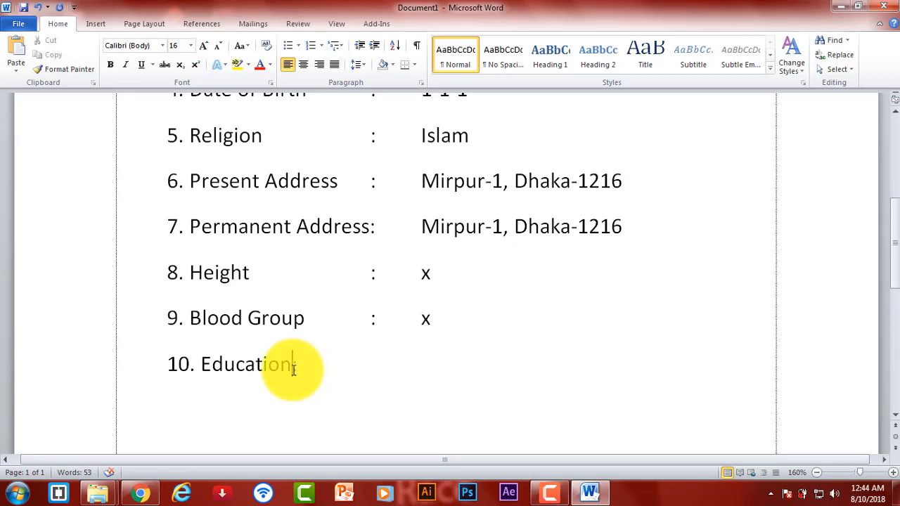
pyautogui.press('Tab')
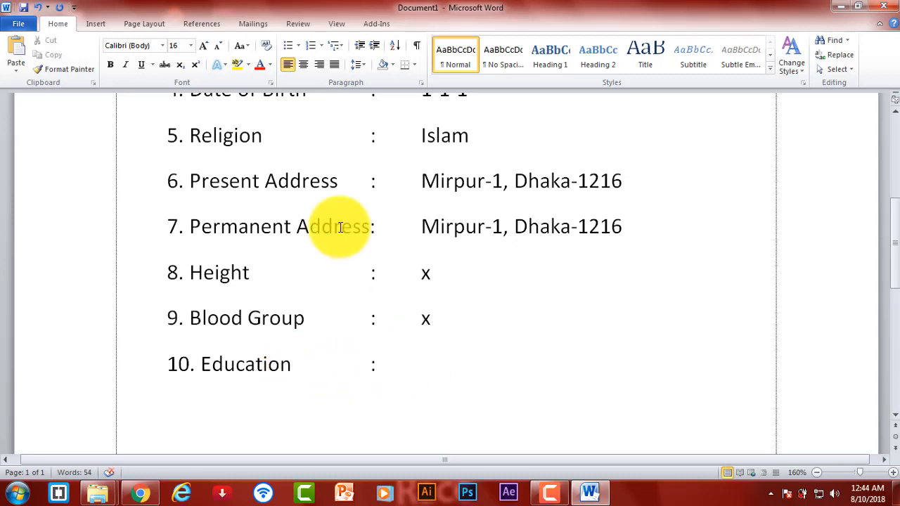
pyautogui.press('Return')
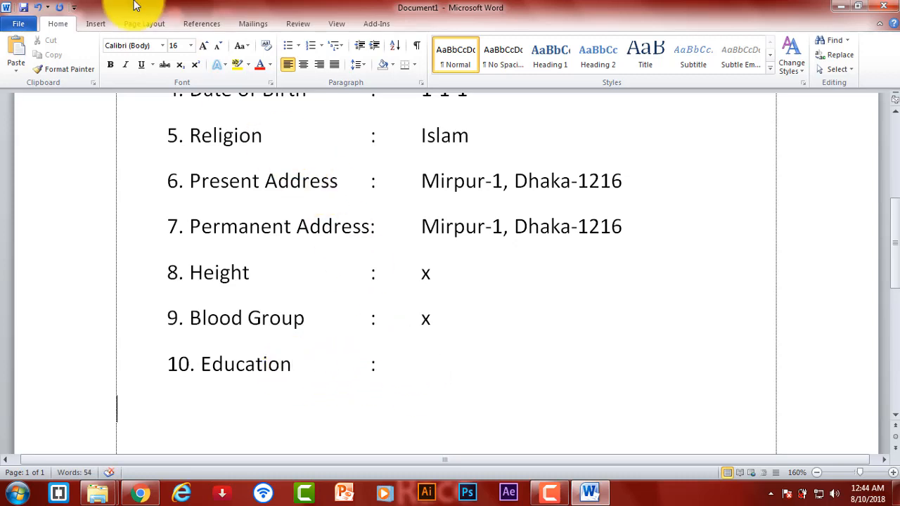
pyautogui.click(97, 24)
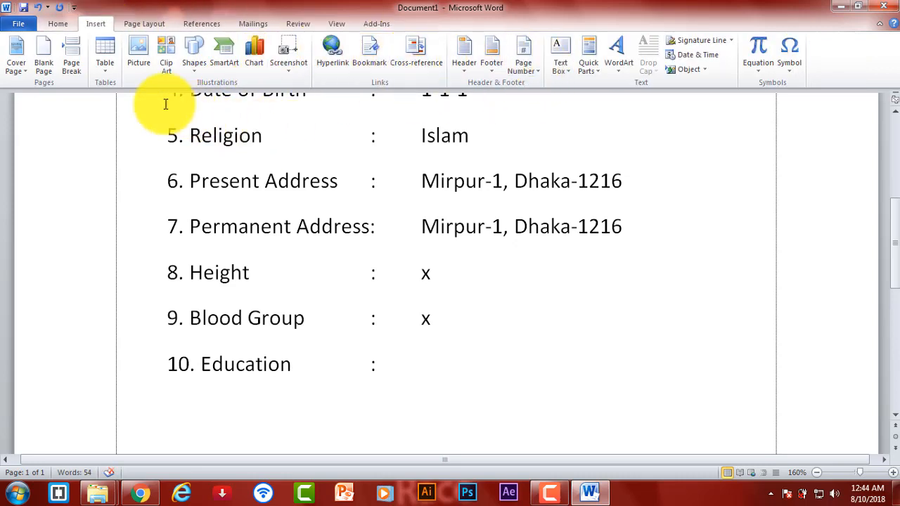
# - Insert a 4-column by 3-row table beneath the Education line
pyautogui.click(104, 53)
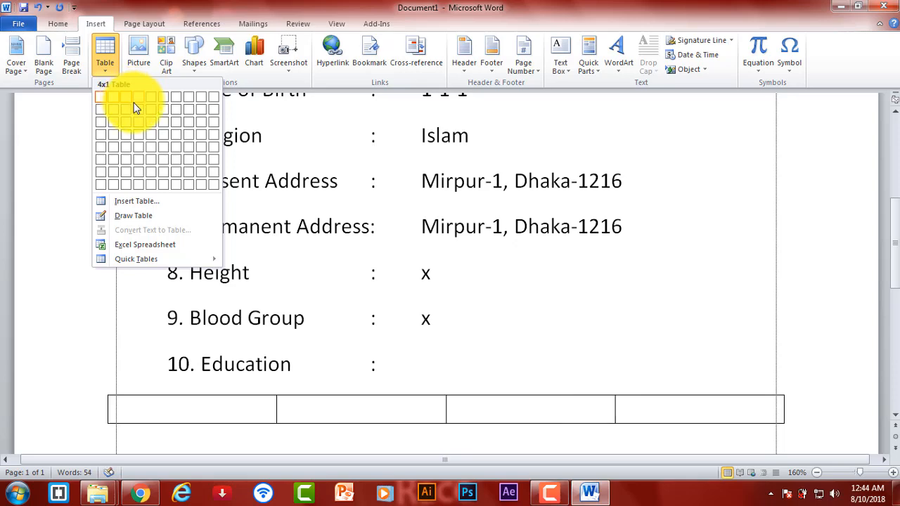
pyautogui.click(137, 118)
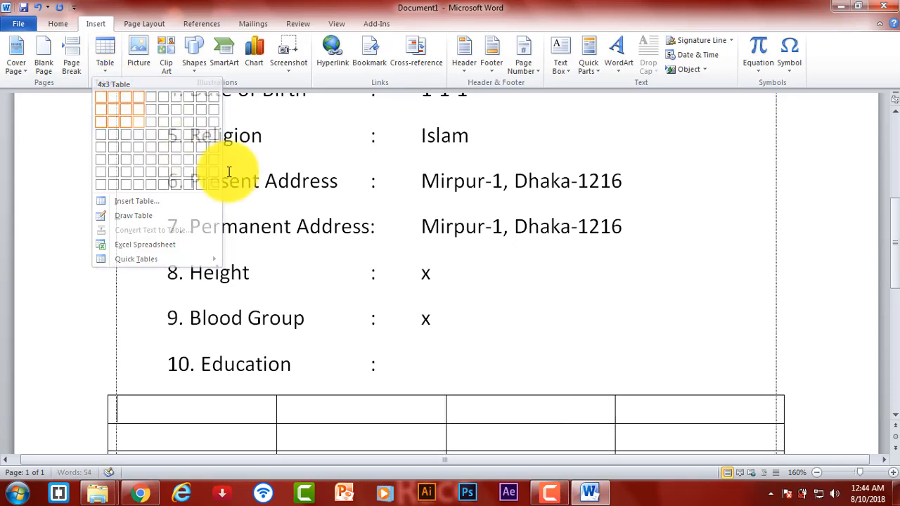
pyautogui.scroll(-2, 465, 265)
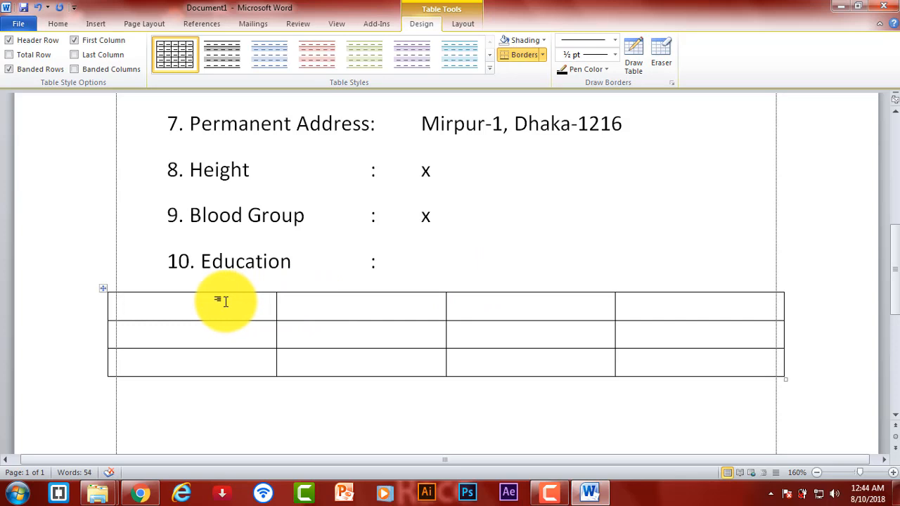
# - Fill the table's first row with Exam Name, Group, Passing Year and G.P.A
pyautogui.write('Exam')
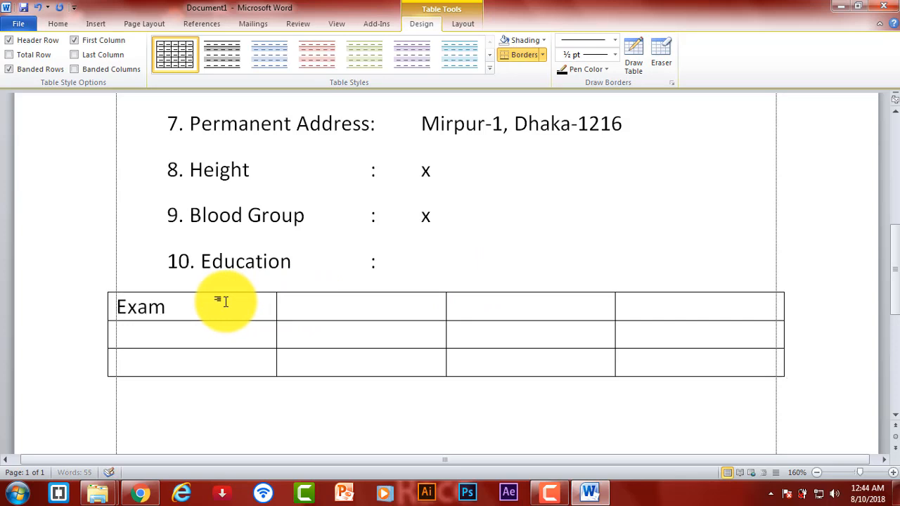
pyautogui.write(' Name')
pyautogui.press('Tab')
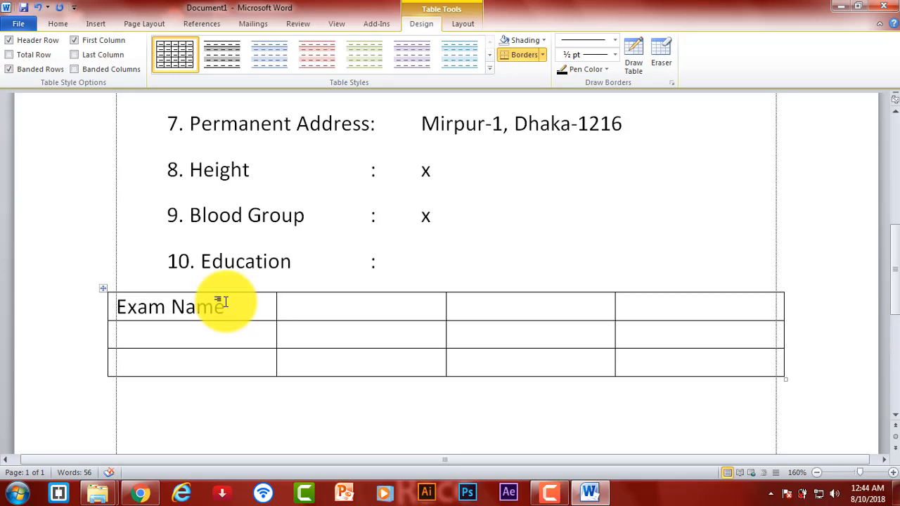
pyautogui.write('Group')
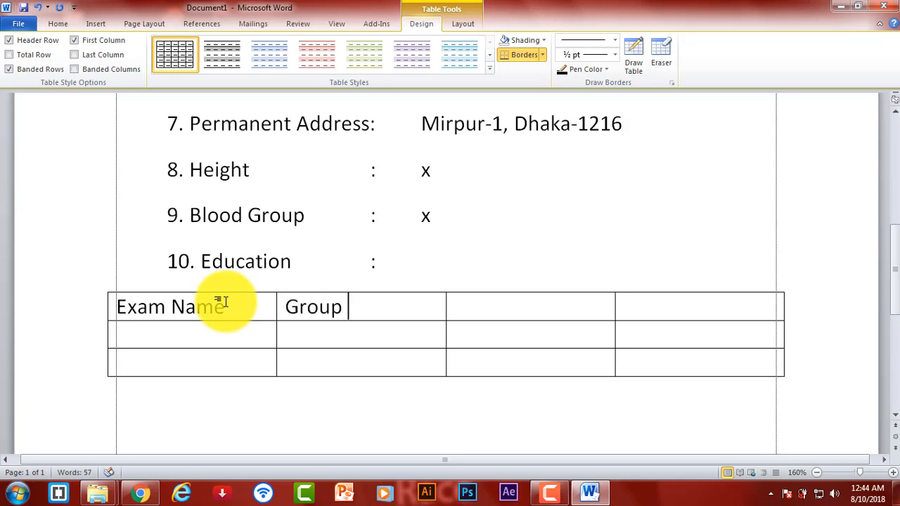
pyautogui.press('Tab')
pyautogui.write('Passing')
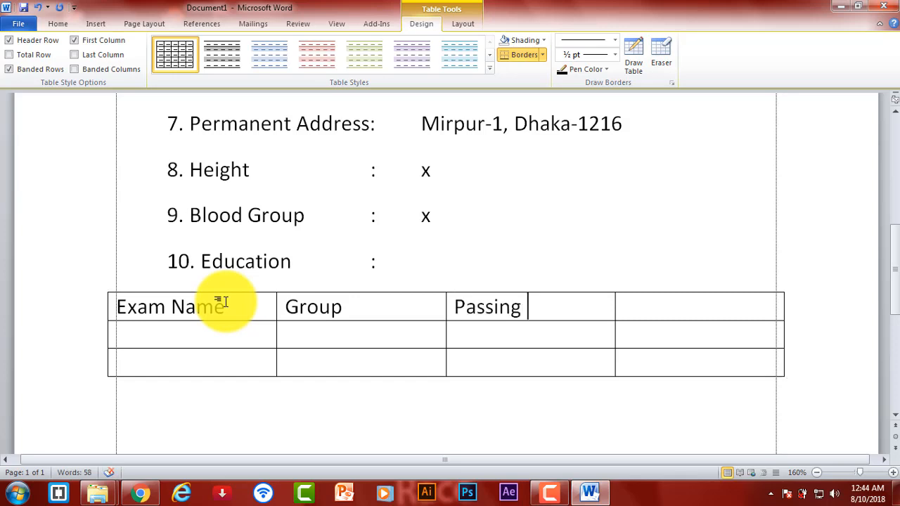
pyautogui.write(' Year')
pyautogui.press('Tab')
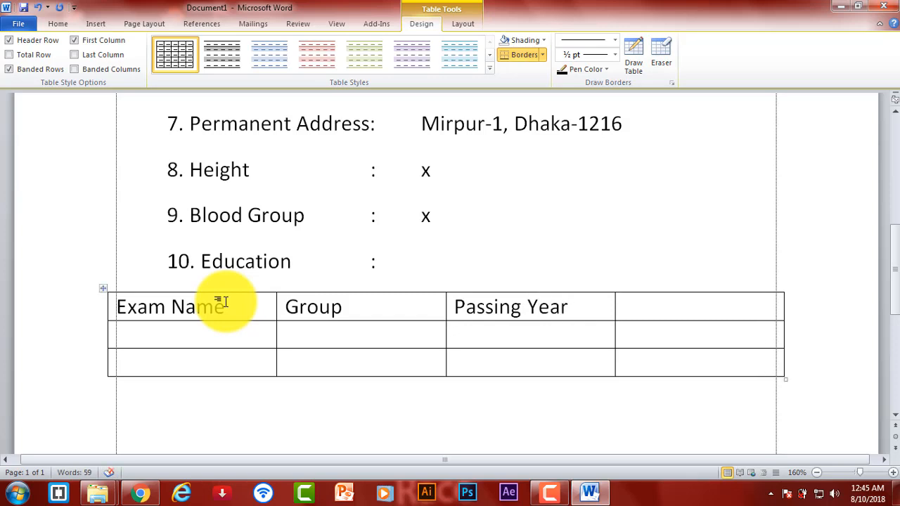
pyautogui.write('G')
pyautogui.press('BackSpace')
pyautogui.press('Return')
pyautogui.write('G')
pyautogui.press('BackSpace')
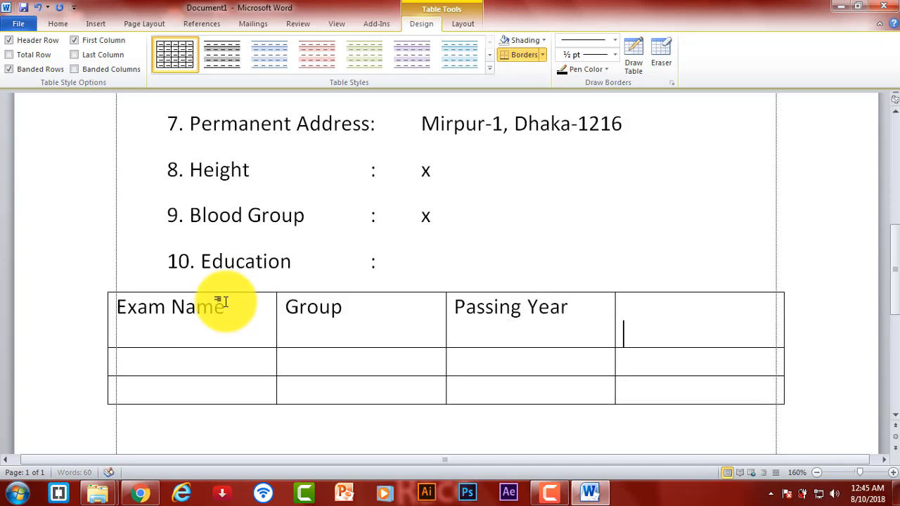
pyautogui.press('BackSpace')
pyautogui.write('G.P')
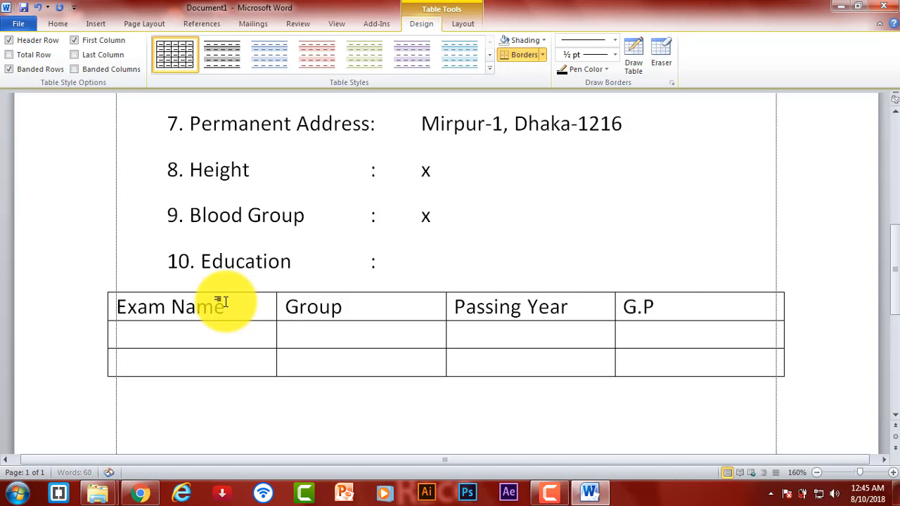
pyautogui.write('.A')
pyautogui.scroll(1, 223, 302)
# - Center-align the Exam Name, Group, Passing Year and G.P.A header cells
pyautogui.moveTo(110, 358); pyautogui.dragTo(655, 364)
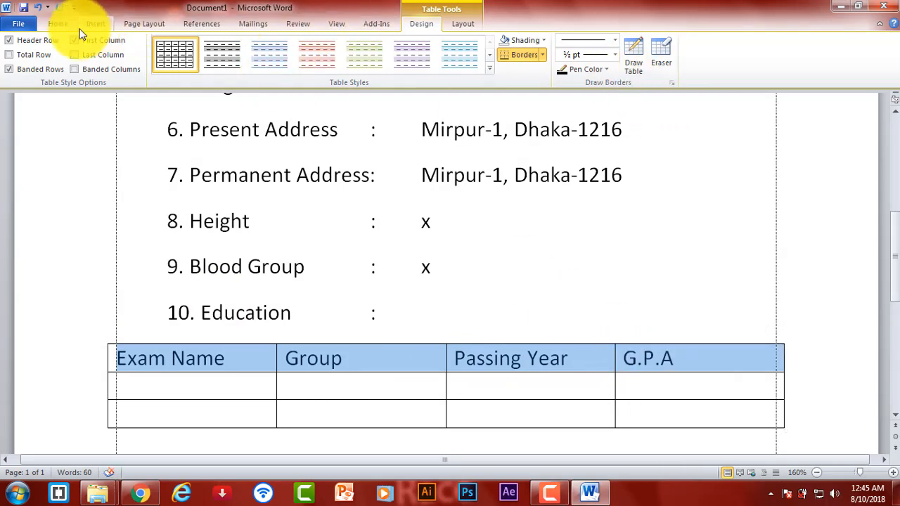
pyautogui.click(59, 24)
pyautogui.click(304, 64)
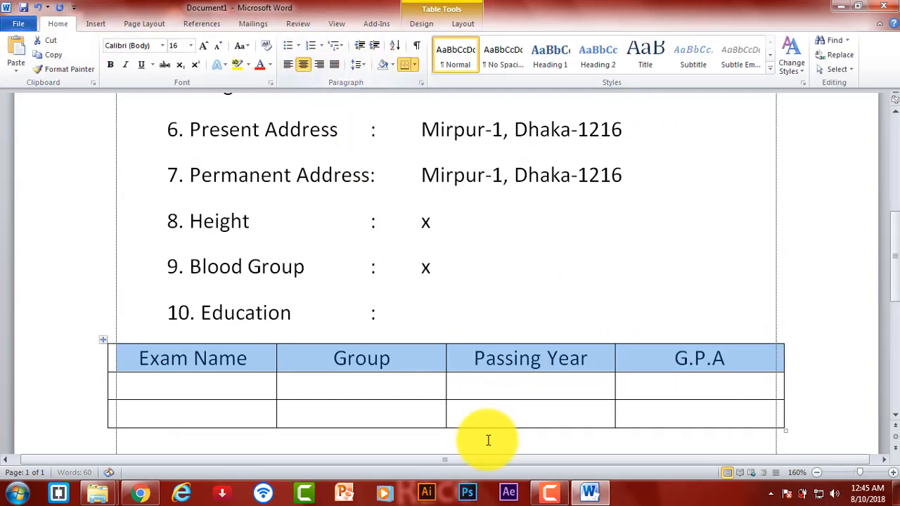
pyautogui.click(211, 384)
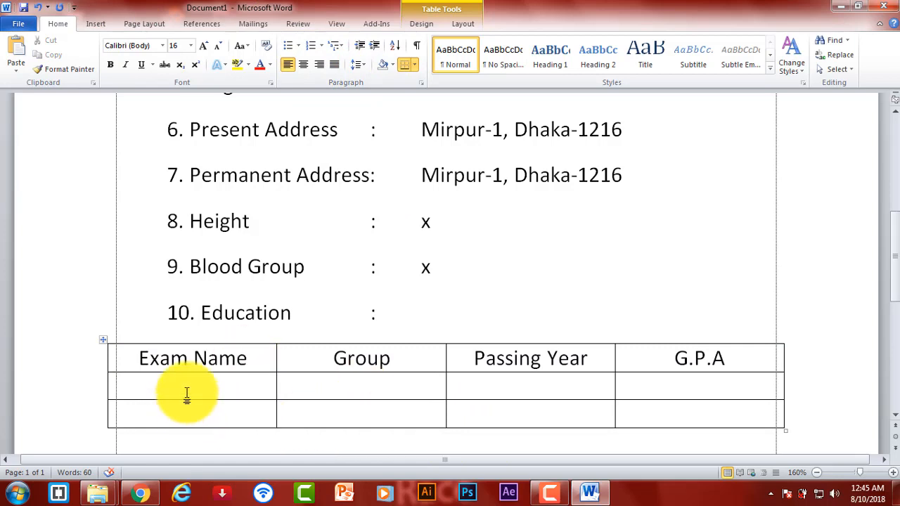
# - Fill the SSC row with Science, 2014 and 4.89
pyautogui.write('EE')
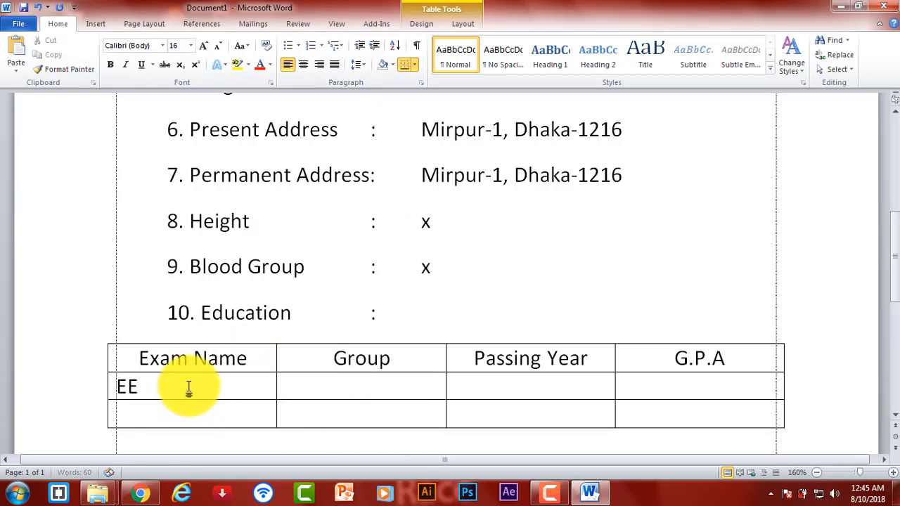
pyautogui.write('S')
pyautogui.press('BackSpace')
pyautogui.press('Tab')
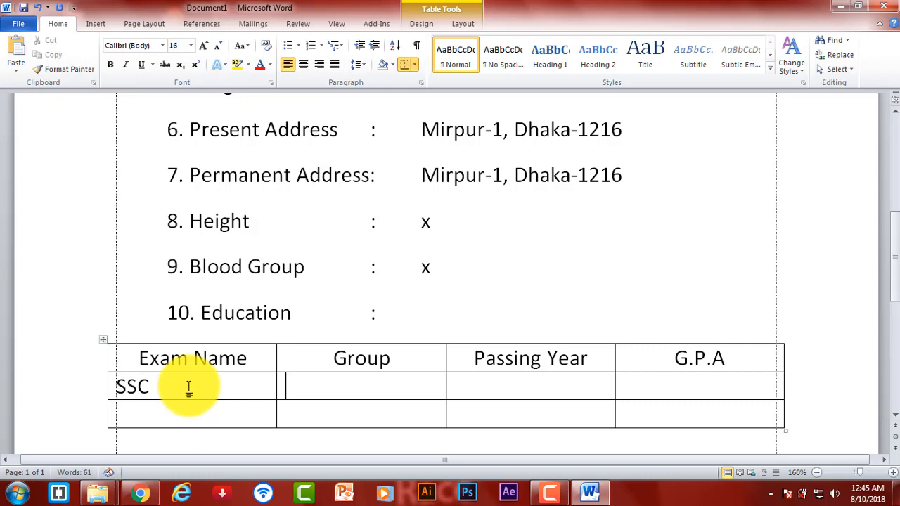
pyautogui.write('Sci')
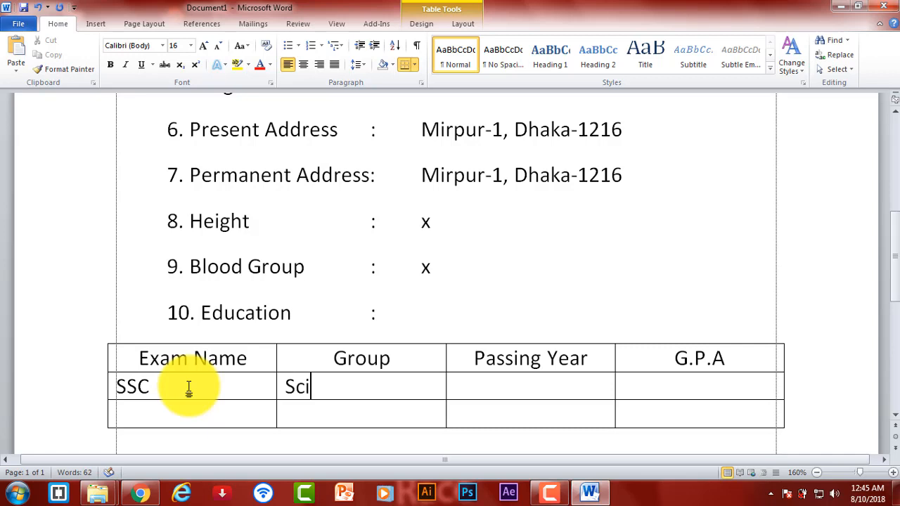
pyautogui.write('ence')
pyautogui.press('Tab')
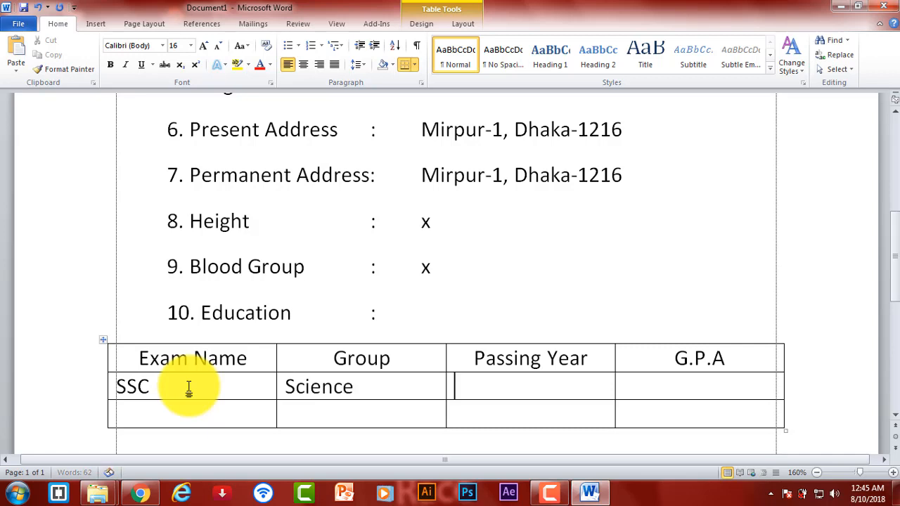
pyautogui.write('2014')
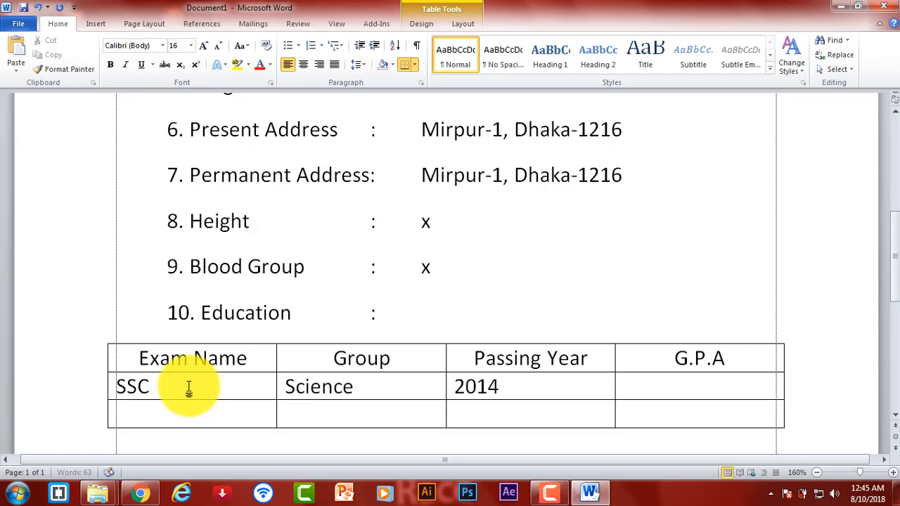
pyautogui.press('Tab')
pyautogui.write('4')
pyautogui.press('Tab')
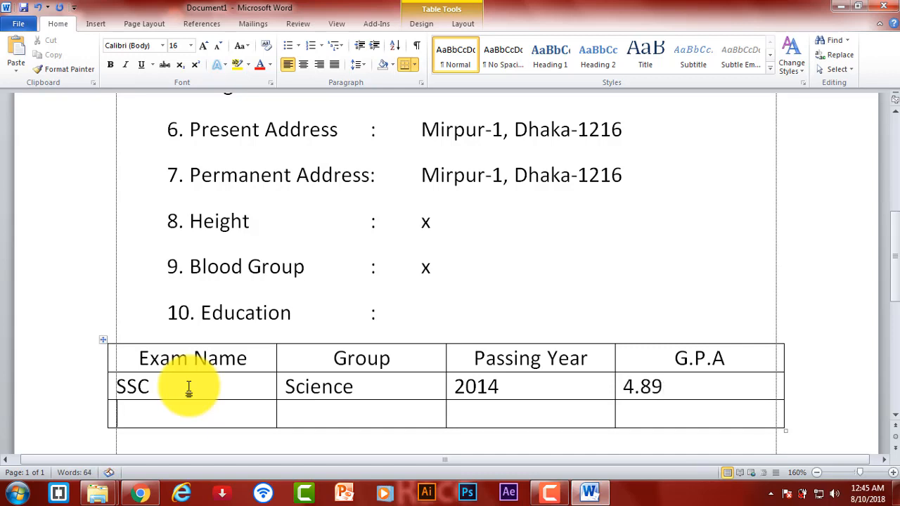
# - Fill the HSC row with Science, 2017 and 5.00, then centre both data rows
pyautogui.write('Hsc')
pyautogui.press('BackSpace')
pyautogui.press('BackSpace')
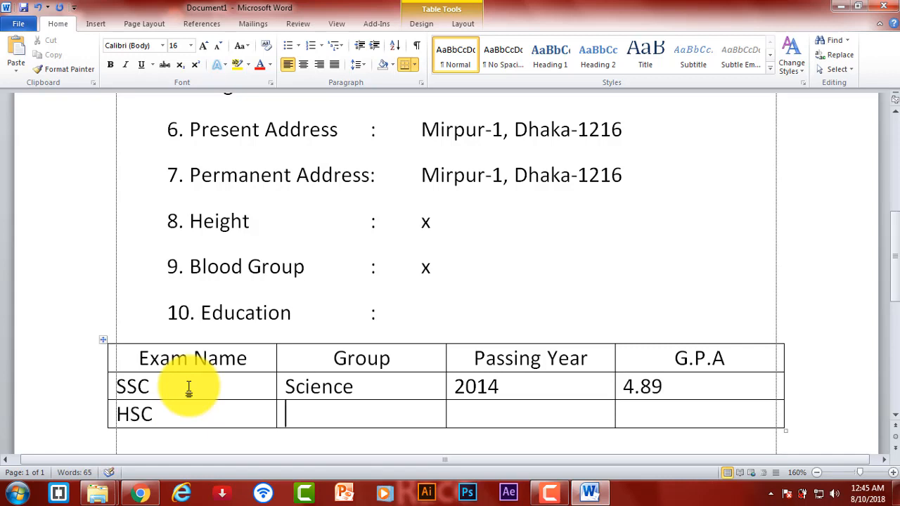
pyautogui.press('Tab')
pyautogui.write('Scie')
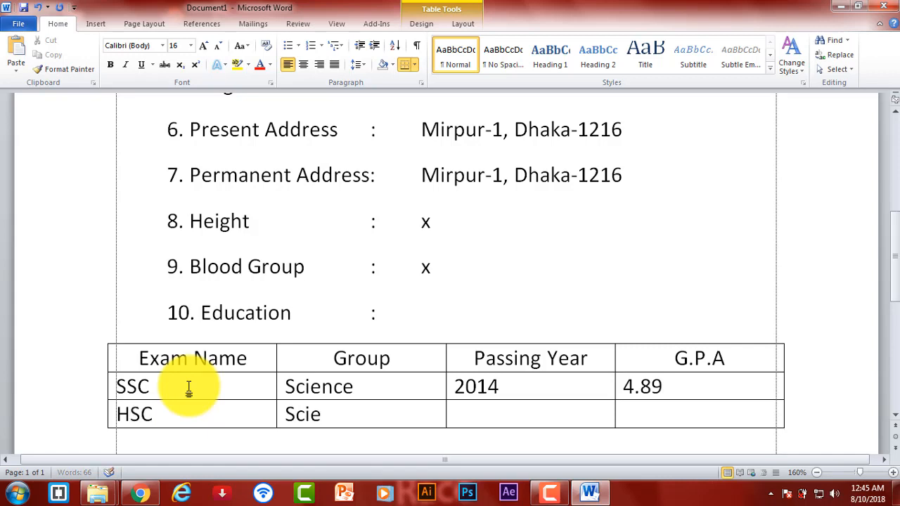
pyautogui.write('2017')
pyautogui.press('Tab')
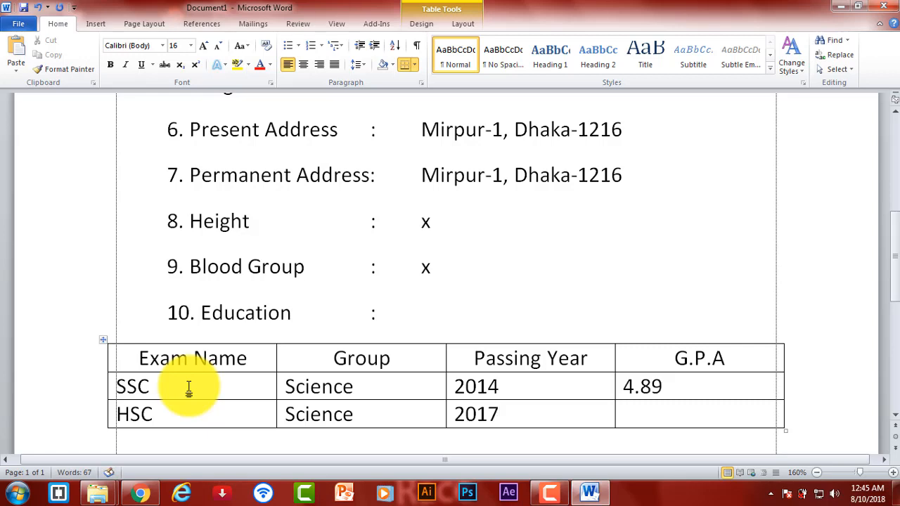
pyautogui.write('5.00')
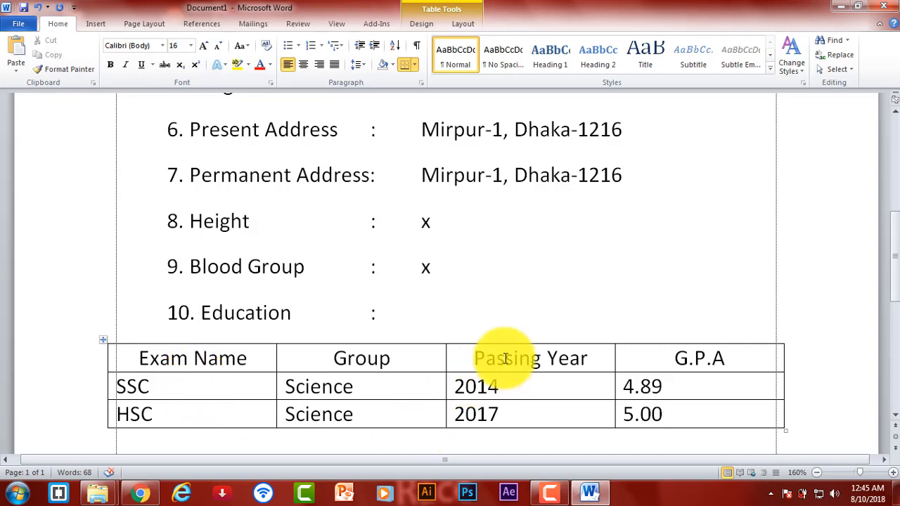
pyautogui.moveTo(275, 388); pyautogui.dragTo(629, 415)
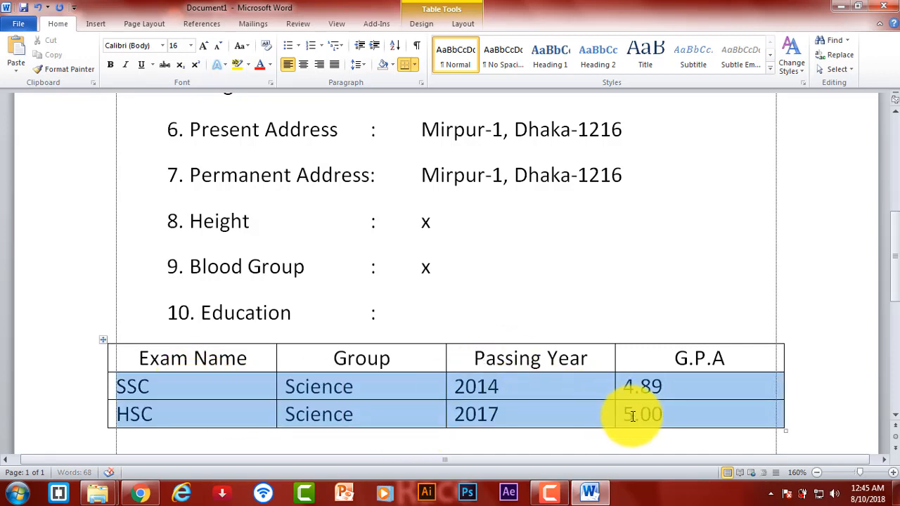
pyautogui.click(303, 63)
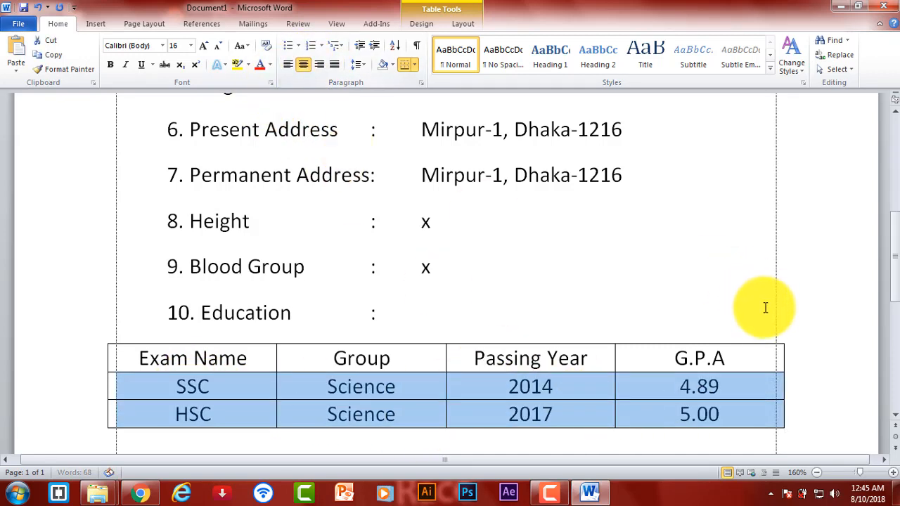
pyautogui.click(713, 295)
pyautogui.scroll(-3, 499, 316)
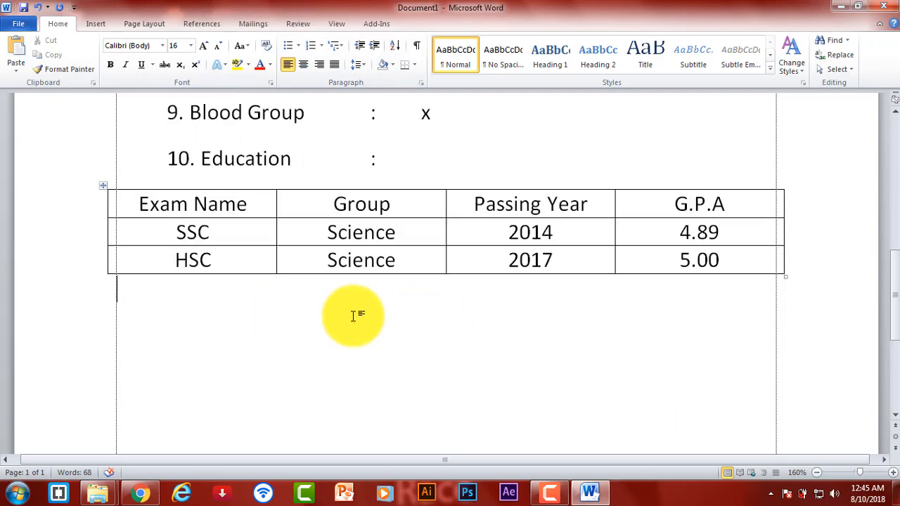
# - Add '11. Mobail Number :' with placeholder 01xx-xxxxxxx below the education table
pyautogui.write('11.')
pyautogui.press('Home')
pyautogui.press('Return')
pyautogui.write('Mobail ')
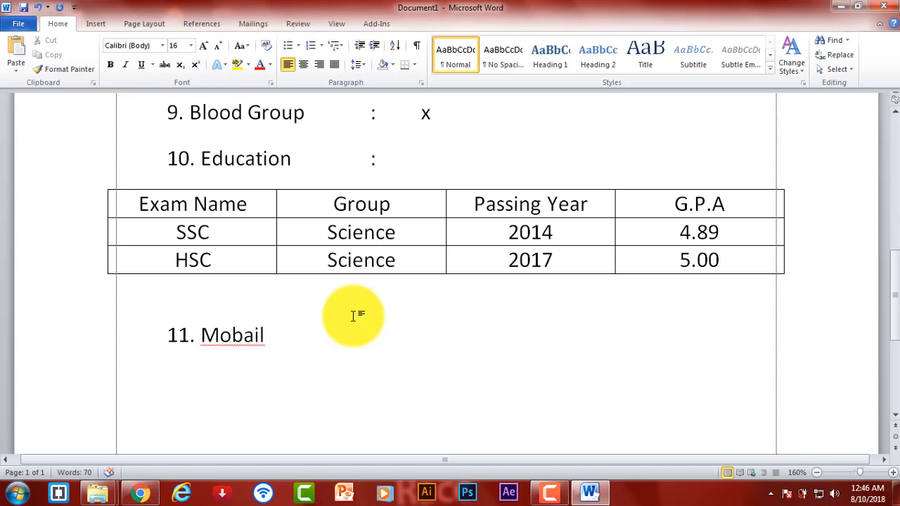
pyautogui.write('Nu')
pyautogui.press('BackSpace')
pyautogui.write('umber :')
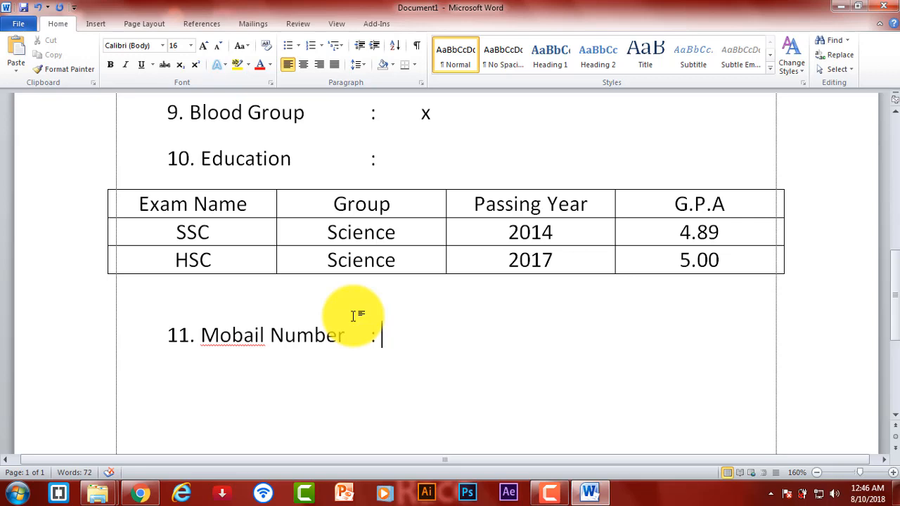
pyautogui.write('xxxxxxxxxxx')
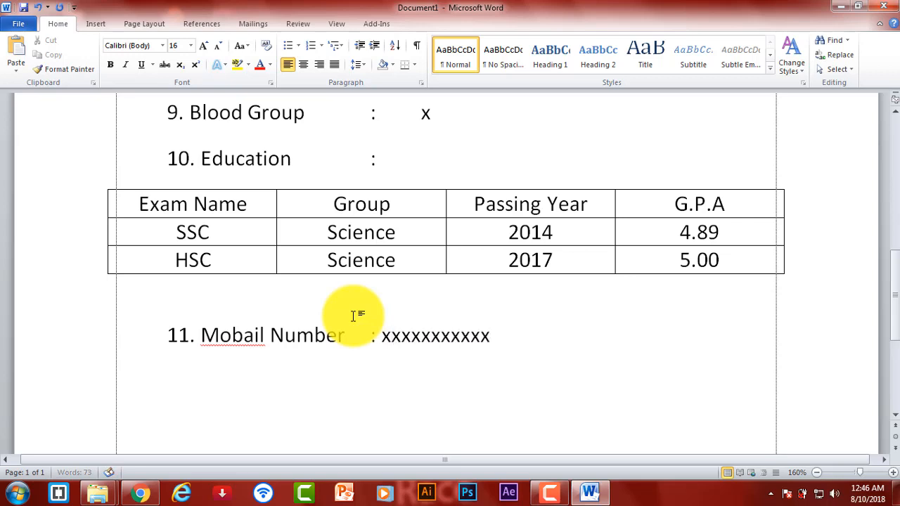
pyautogui.write('-')
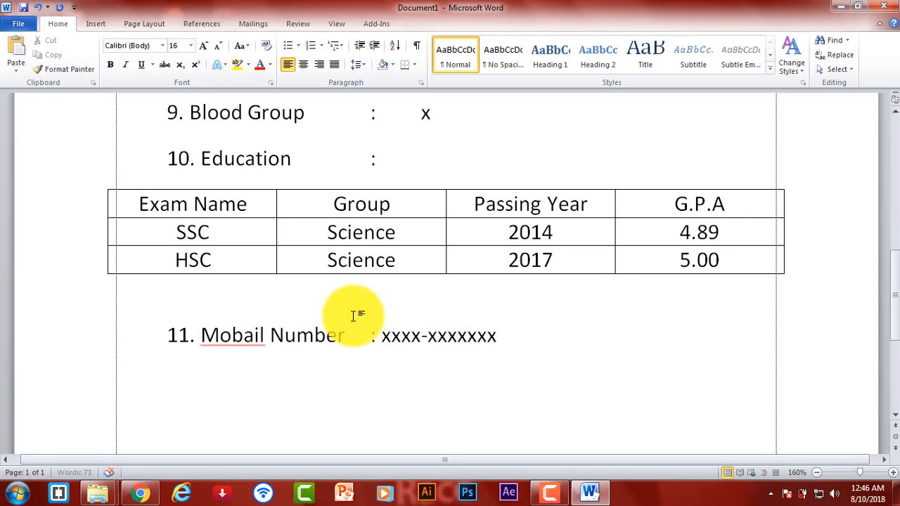
pyautogui.press('BackSpace')
pyautogui.press('BackSpace')
pyautogui.press('BackSpace')
pyautogui.press('BackSpace')
pyautogui.write('017')
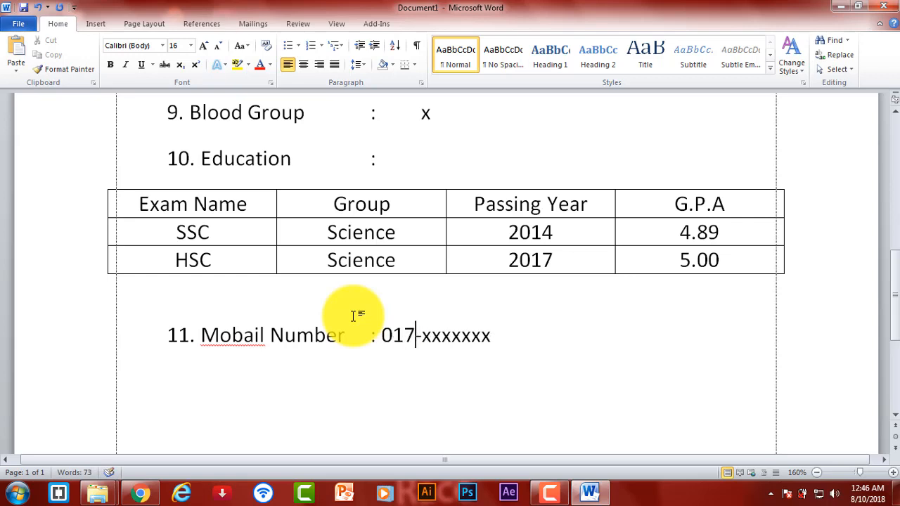
pyautogui.press('BackSpace')
pyautogui.write('xx')
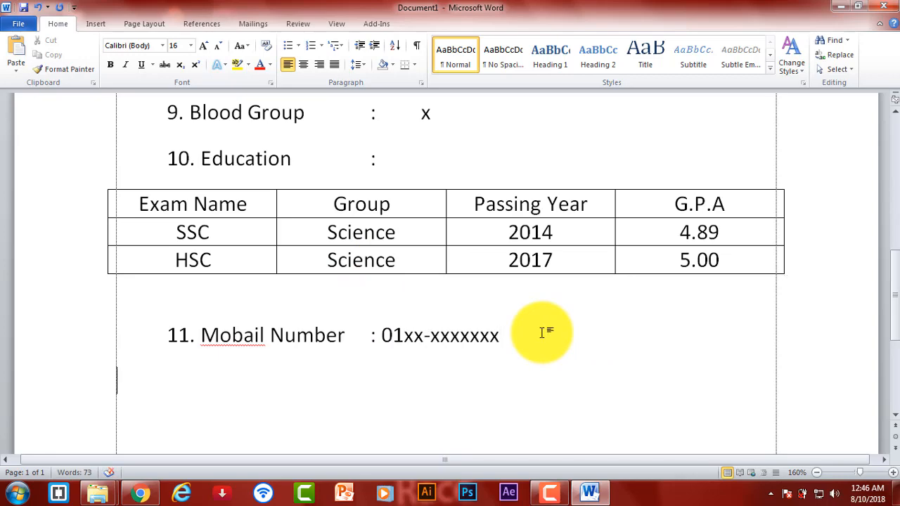
pyautogui.press('Tab')
# - Open the Shapes gallery on the Insert ribbon
pyautogui.scroll(8, 541, 332)
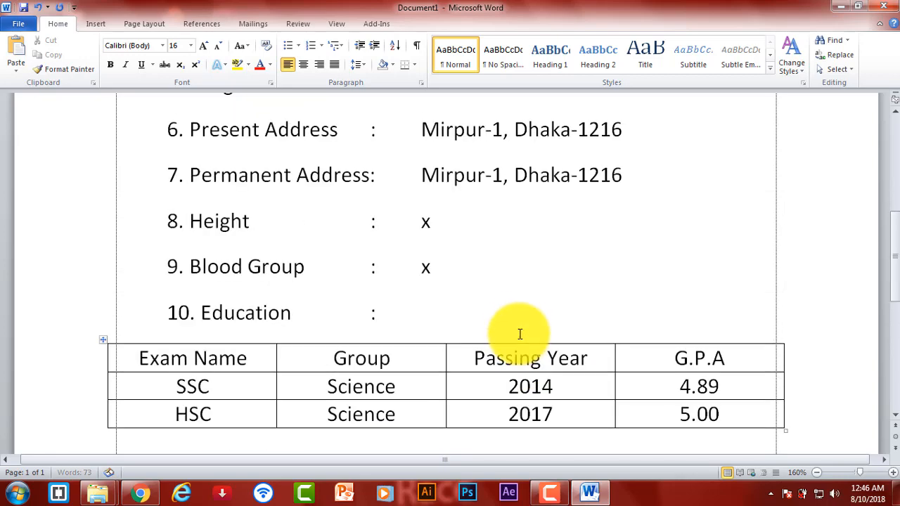
pyautogui.scroll(-4, 518, 332)
pyautogui.scroll(-9, 518, 332)
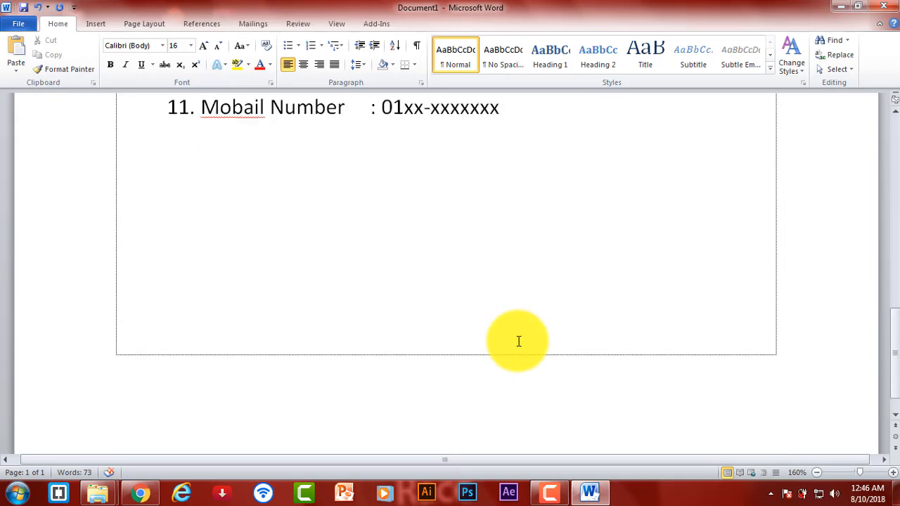
pyautogui.scroll(2, 492, 309)
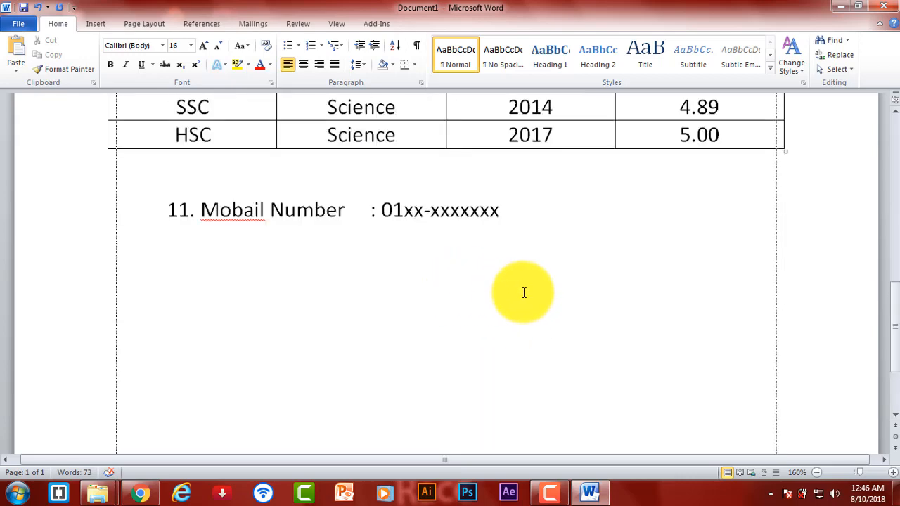
pyautogui.scroll(-1, 607, 306)
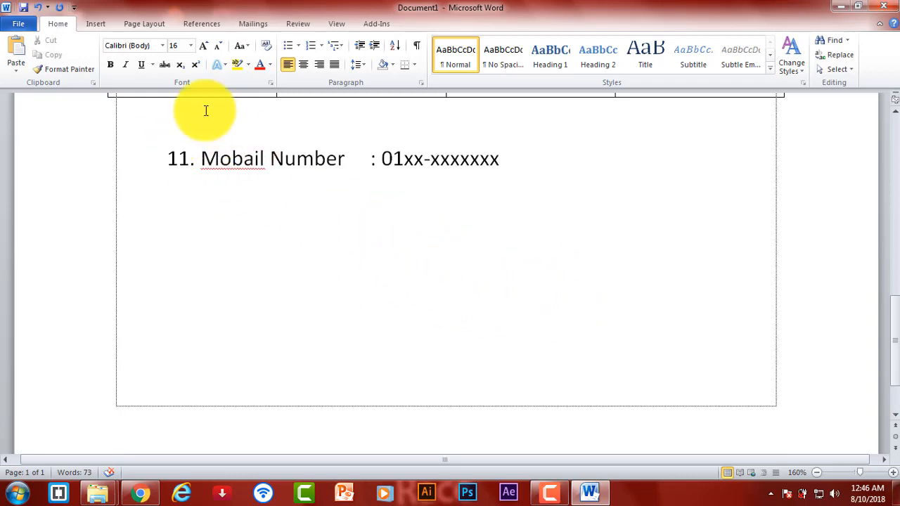
pyautogui.click(98, 23)
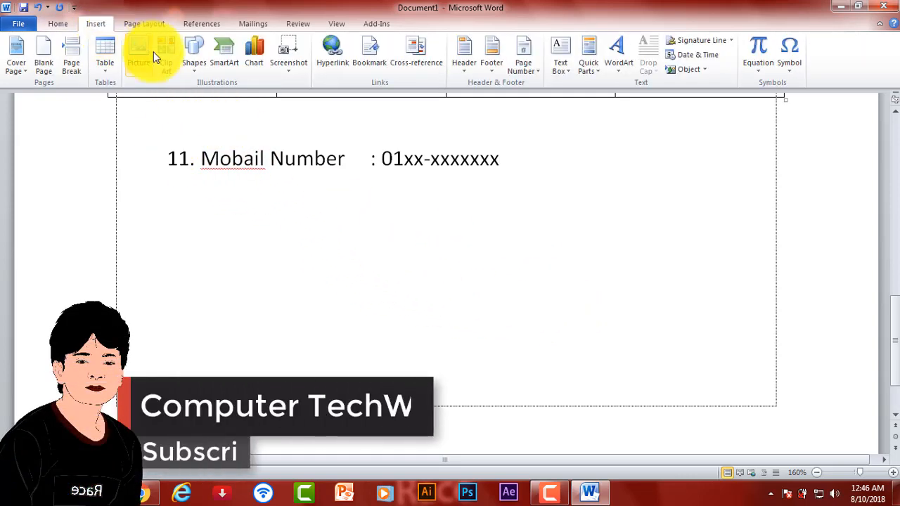
pyautogui.click(201, 61)
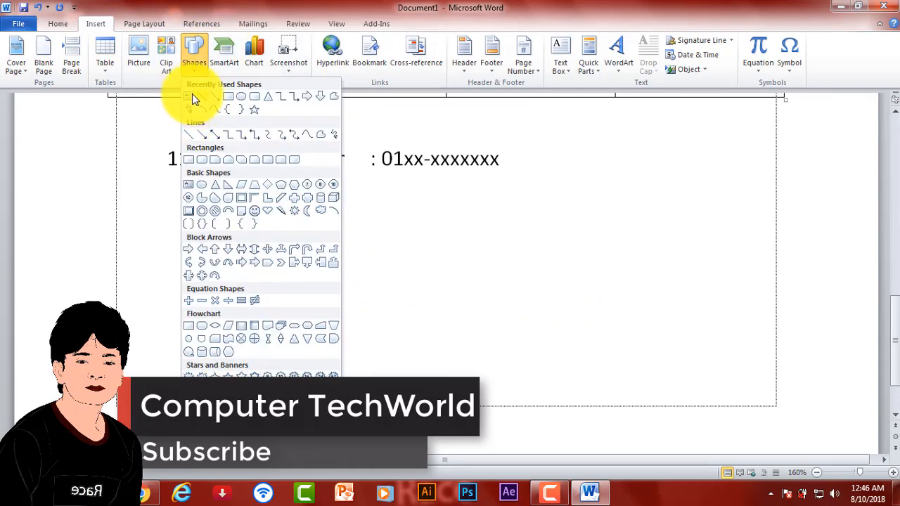
# - Draw a rectangle at the lower right of the page and type the signer's name inside it
pyautogui.click(190, 94)
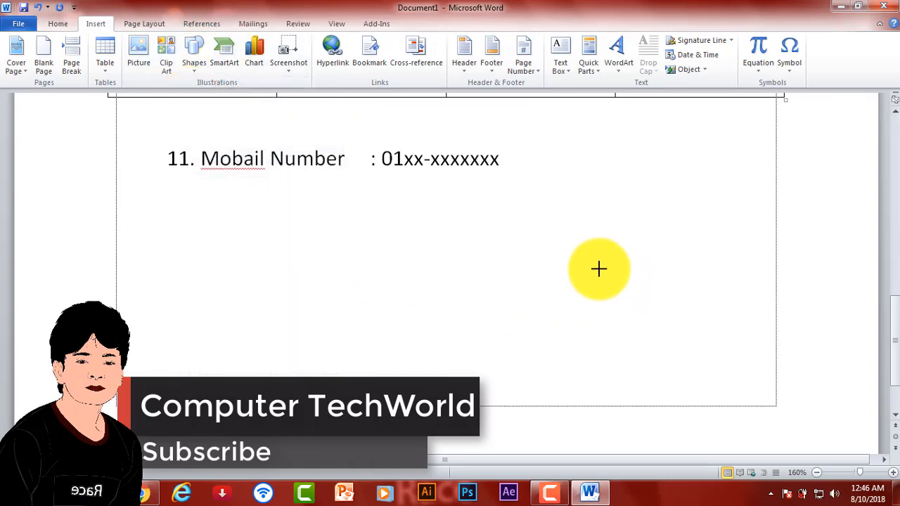
pyautogui.moveTo(599, 269)
pyautogui.mouseDown()
pyautogui.moveTo(760, 348)
pyautogui.moveTo(776, 368)
pyautogui.moveTo(798, 366)
pyautogui.mouseUp()
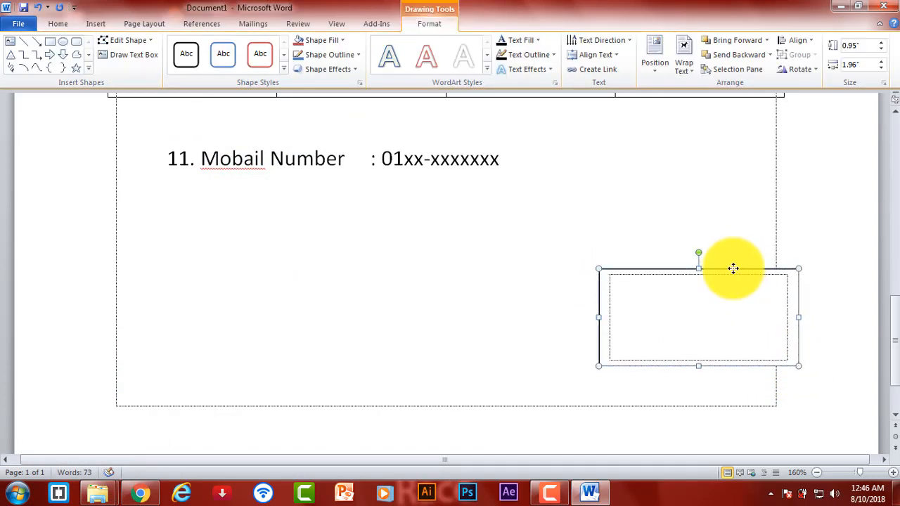
pyautogui.moveTo(736, 268); pyautogui.dragTo(715, 269)
pyautogui.click(686, 302)
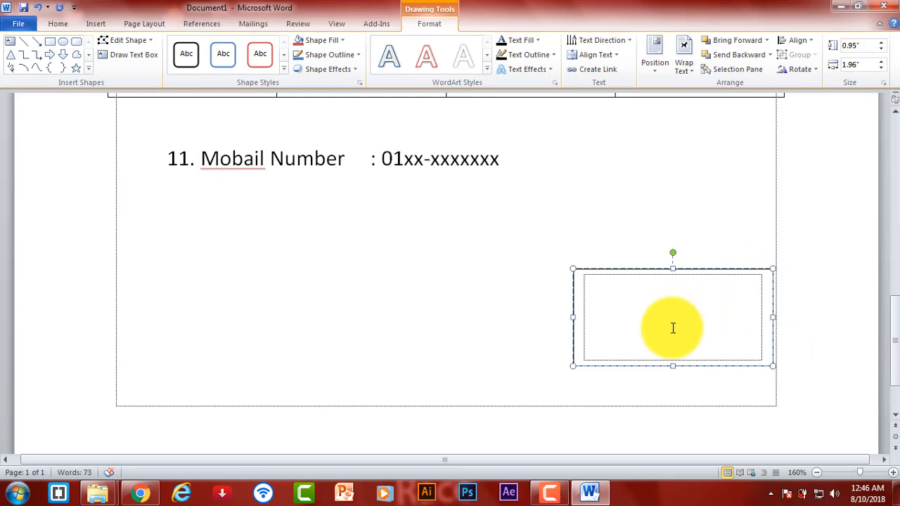
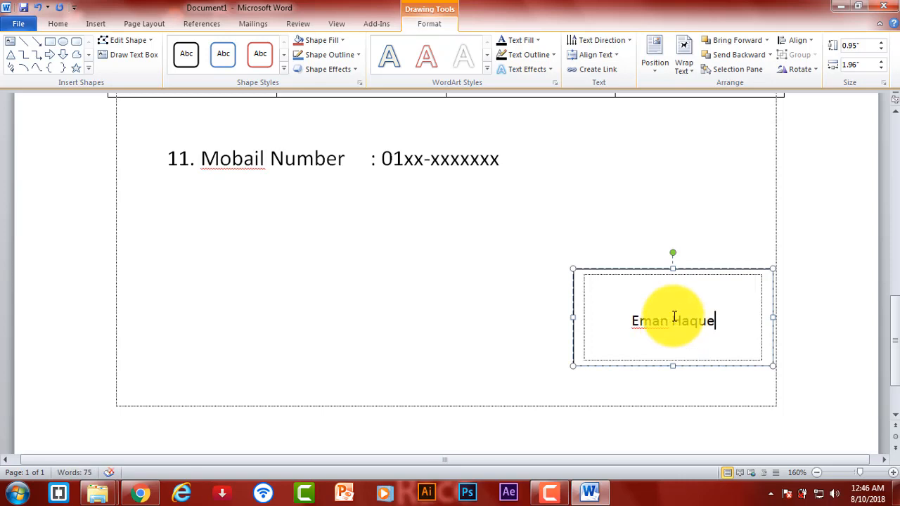
pyautogui.write(')')
pyautogui.write('(')
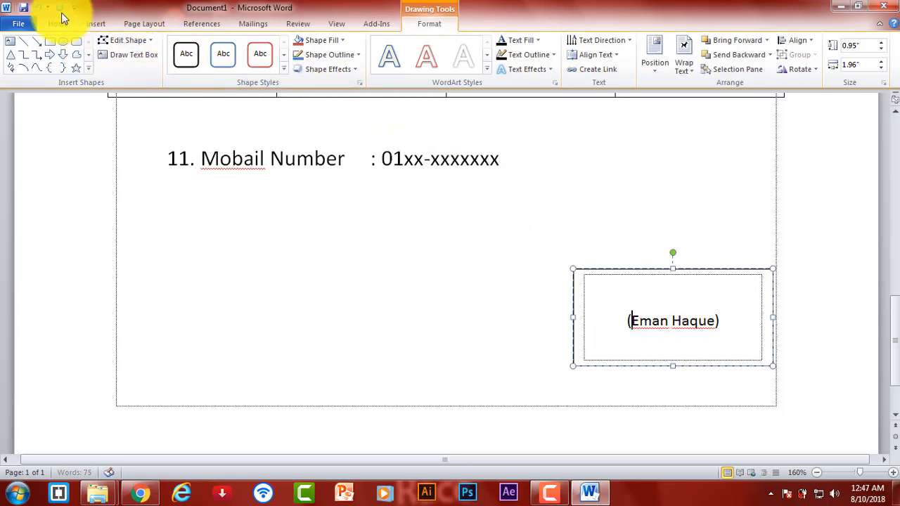
# - Draw a straight signature line across the box just above the name
pyautogui.click(98, 24)
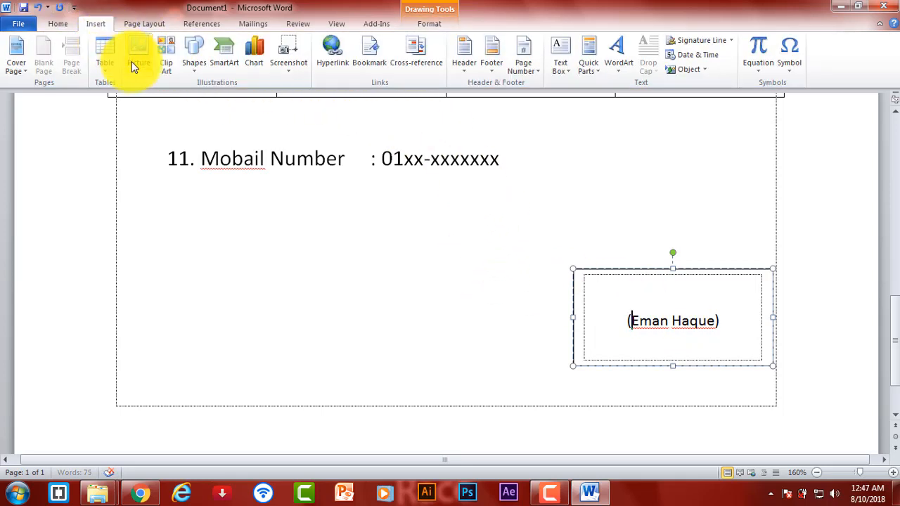
pyautogui.click(197, 57)
pyautogui.click(202, 96)
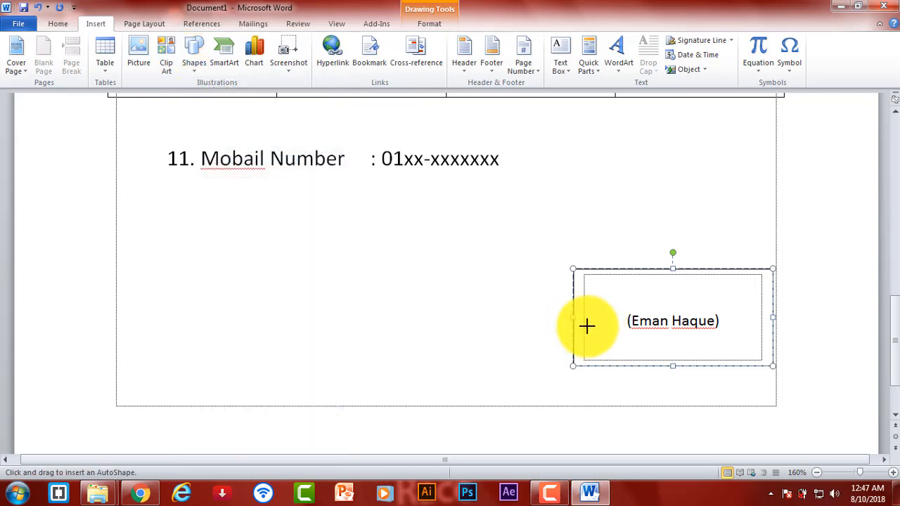
pyautogui.moveTo(584, 307); pyautogui.dragTo(763, 308)
# - Set the signature box's Shape Outline to No Outline
pyautogui.click(719, 243)
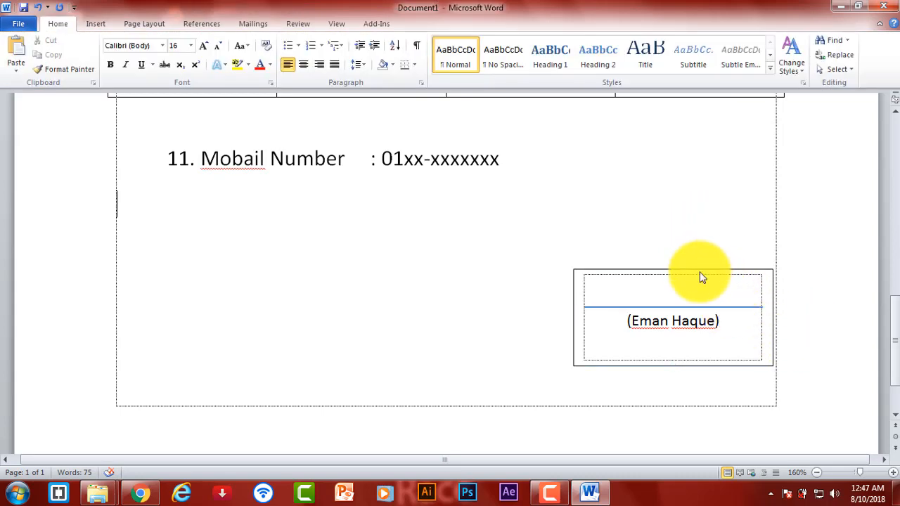
pyautogui.click(695, 269)
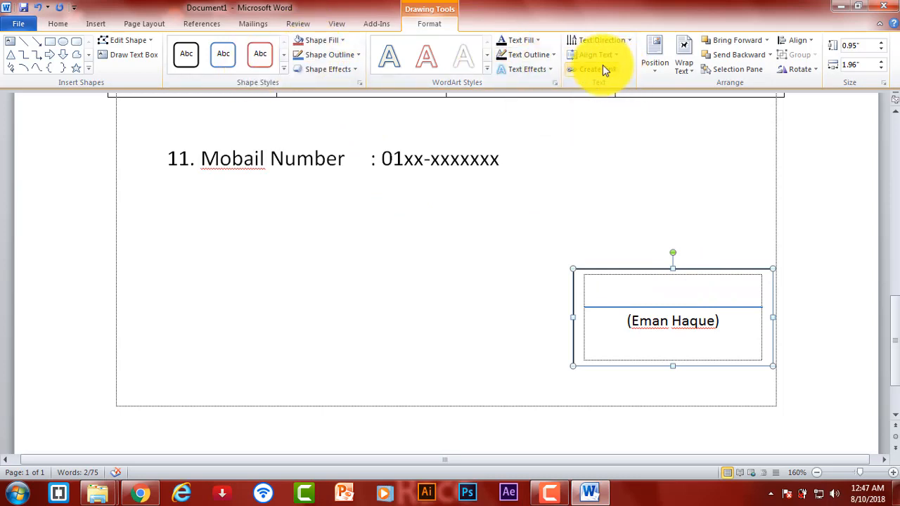
pyautogui.click(543, 62)
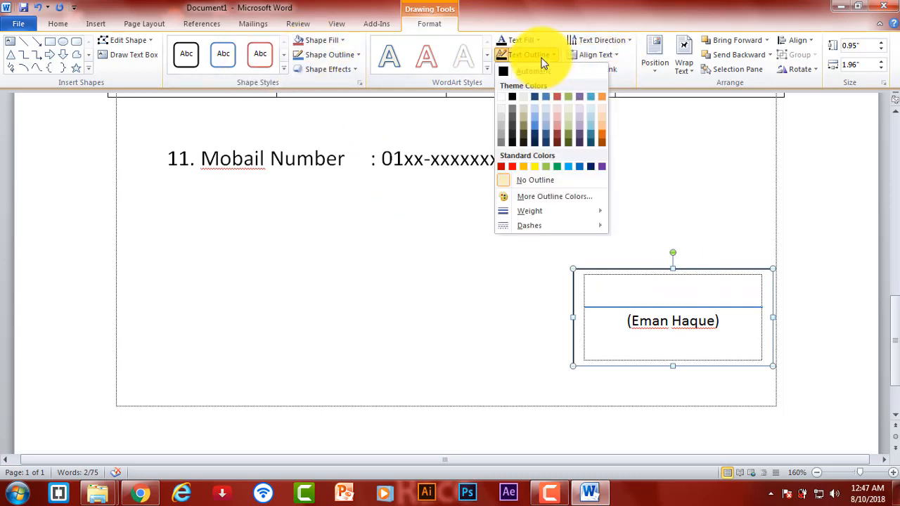
pyautogui.click(546, 180)
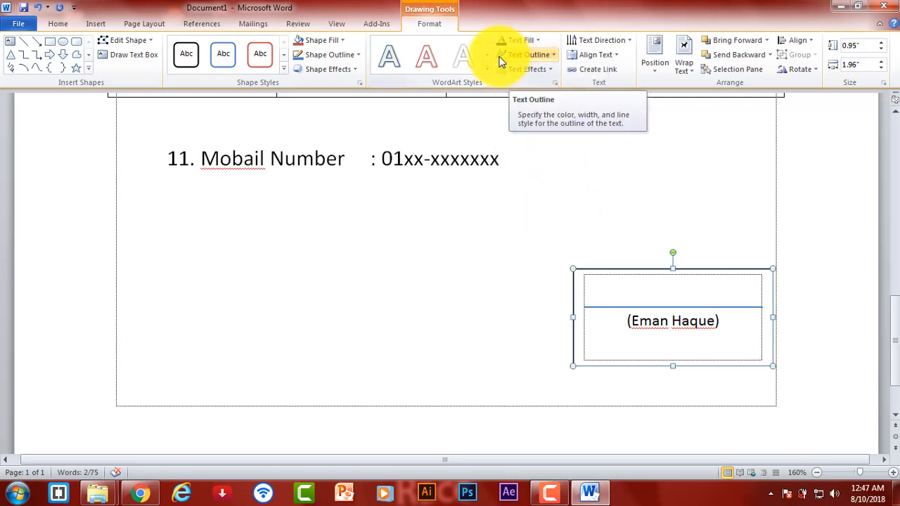
pyautogui.click(343, 56)
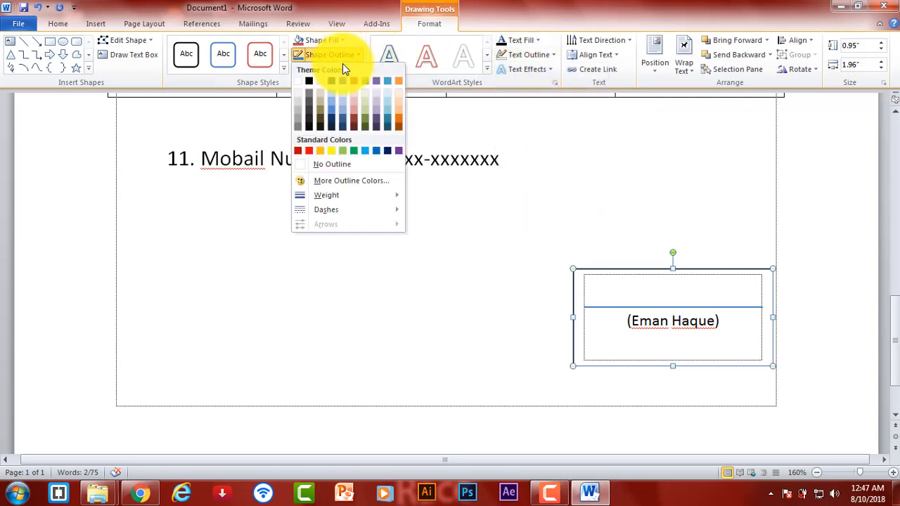
pyautogui.click(342, 166)
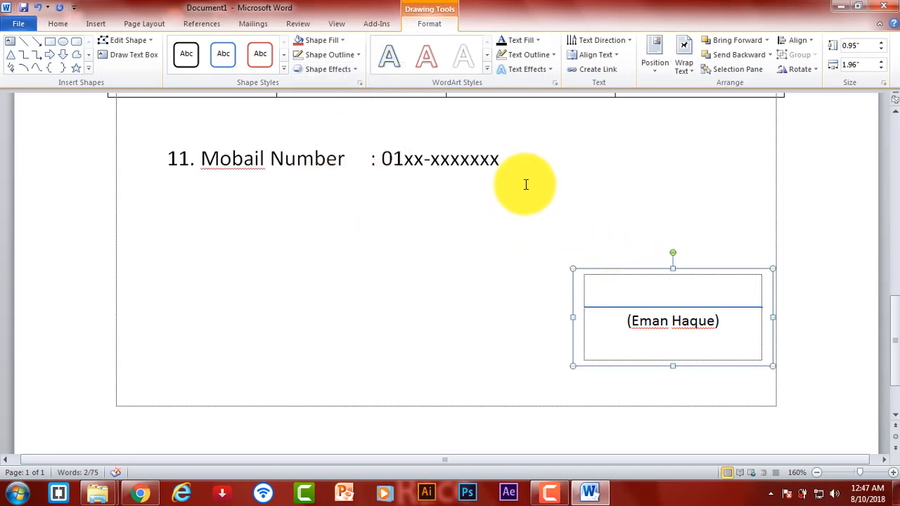
pyautogui.click(584, 194)
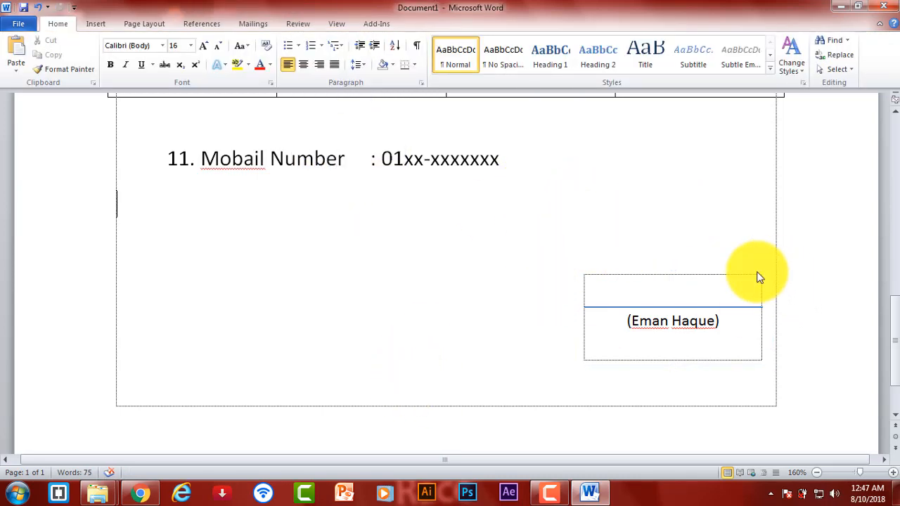
# - Apply the Moderate Line - Dark 1 shape style to the signature line
pyautogui.click(651, 308)
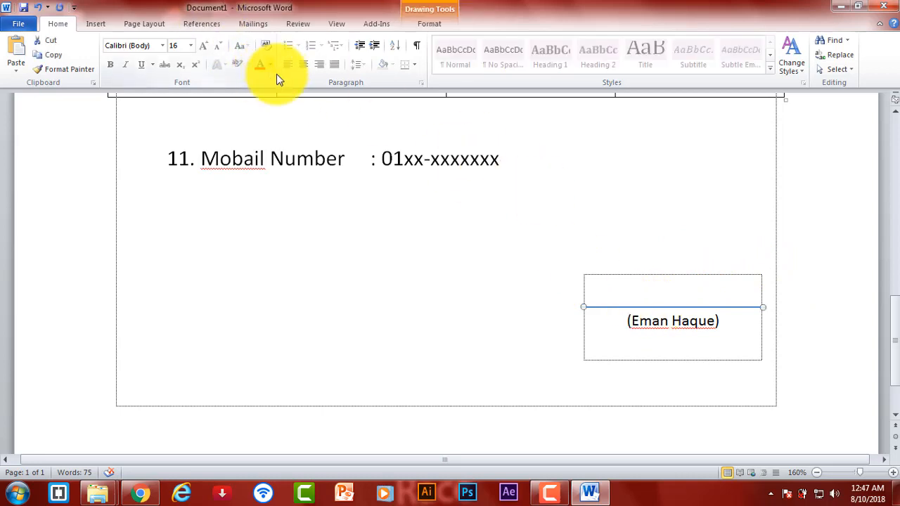
pyautogui.doubleClick(680, 307)
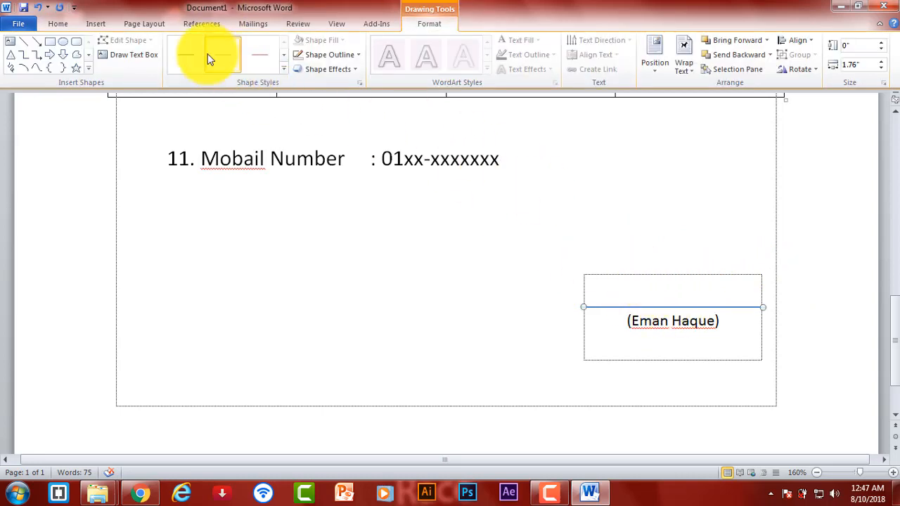
pyautogui.click(284, 68)
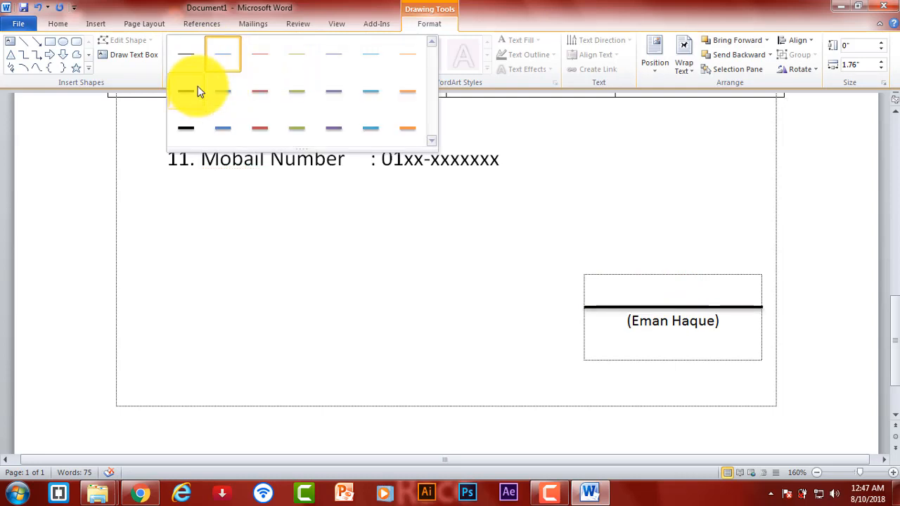
pyautogui.click(193, 88)
pyautogui.click(585, 251)
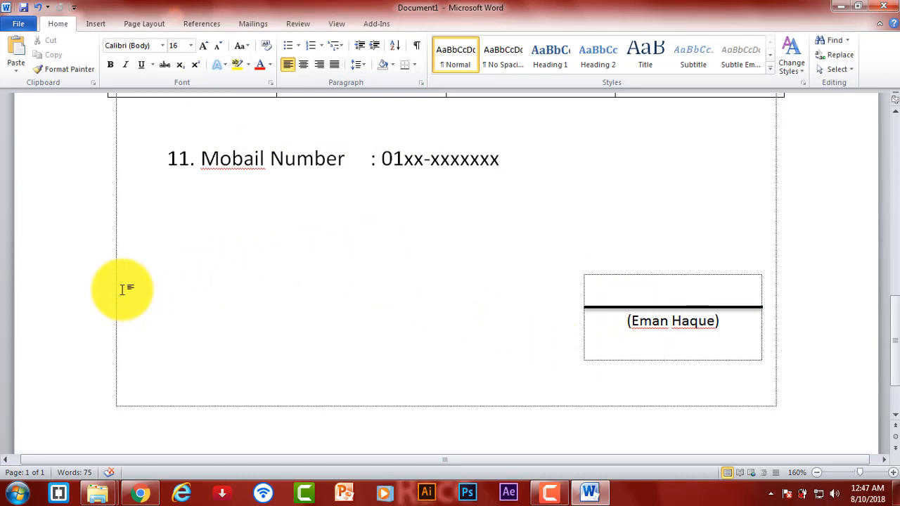
# - Type 'Date: xx-xx-xxxx' at the left margin below the mobile number, correcting the typo
pyautogui.write('Date')
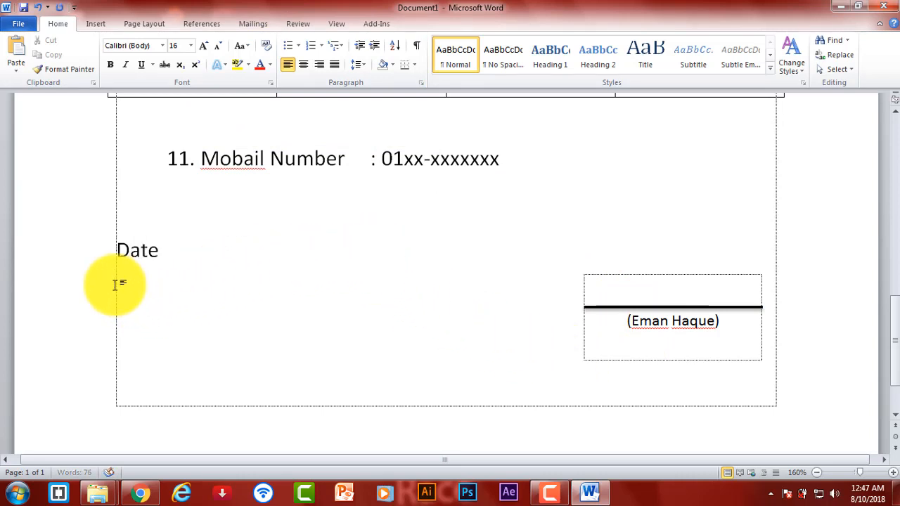
pyautogui.write('e')
pyautogui.press('BackSpace')
pyautogui.write(': xxxxxxxx')
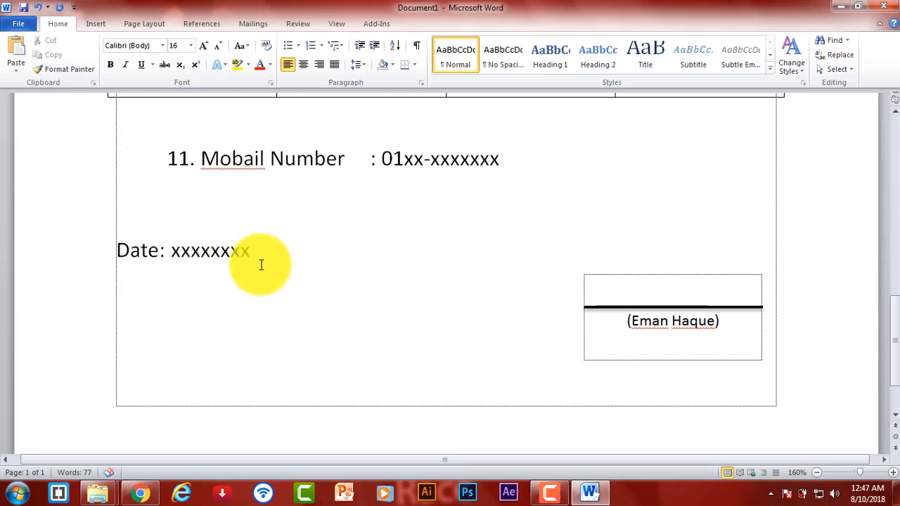
pyautogui.click(201, 255)
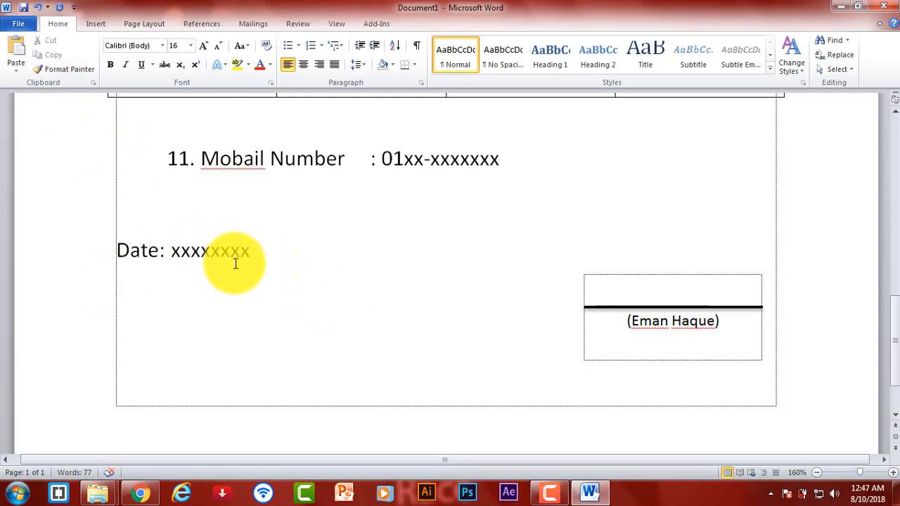
pyautogui.write('-xx-')
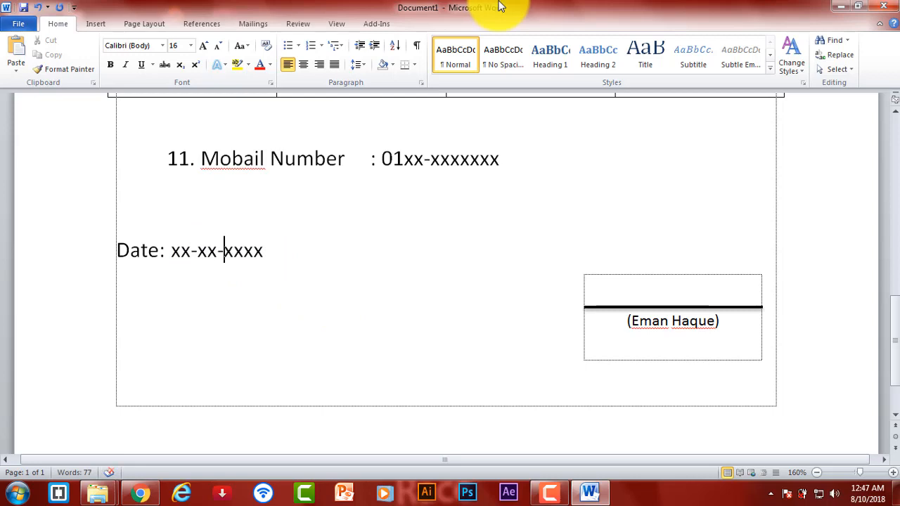
pyautogui.click(403, 269)
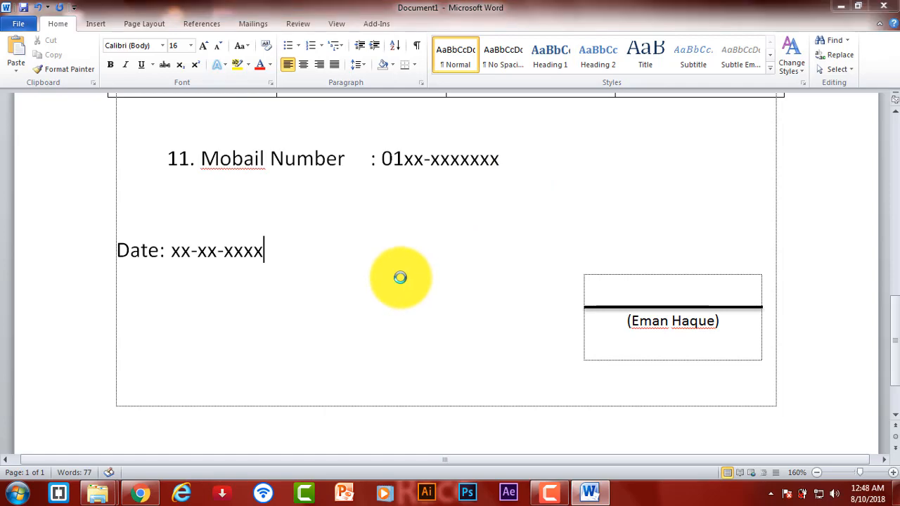
# - Insert an empty line after the Bio-Data title
pyautogui.scroll(12, 423, 271)
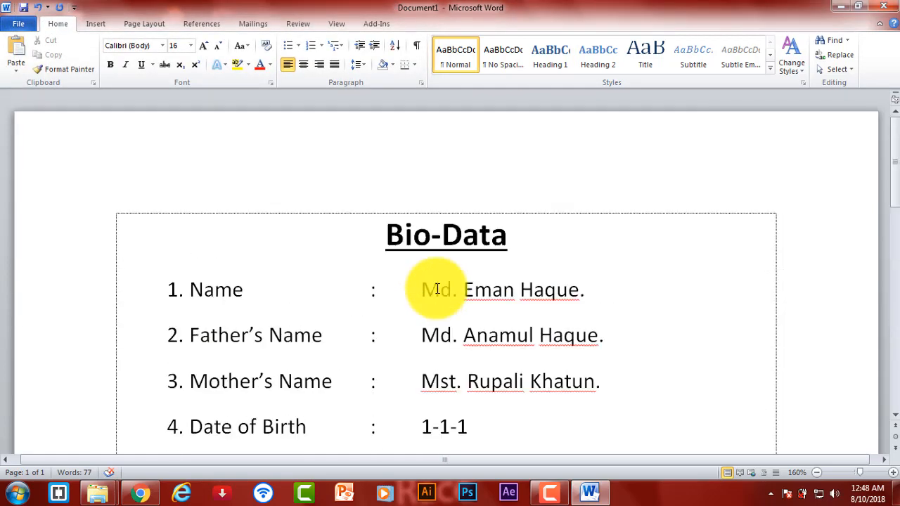
pyautogui.click(536, 244)
pyautogui.press('Return')
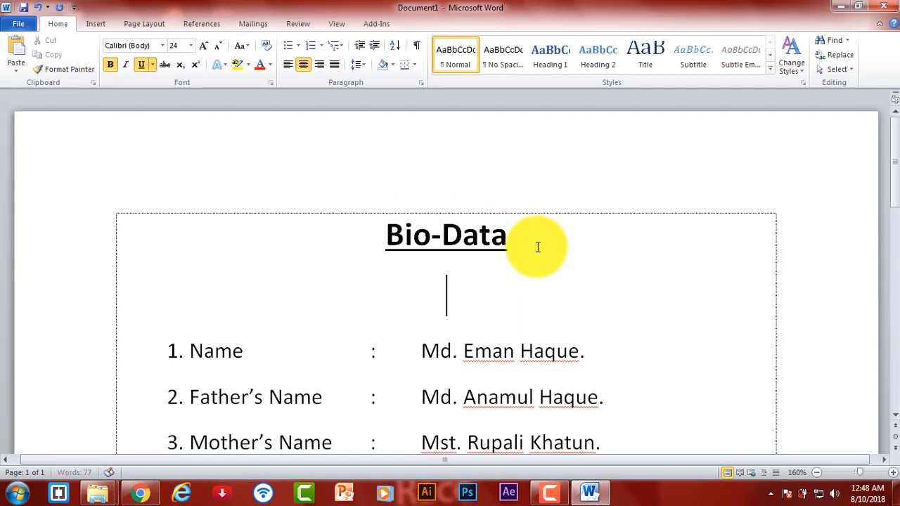
pyautogui.scroll(-10, 536, 256)
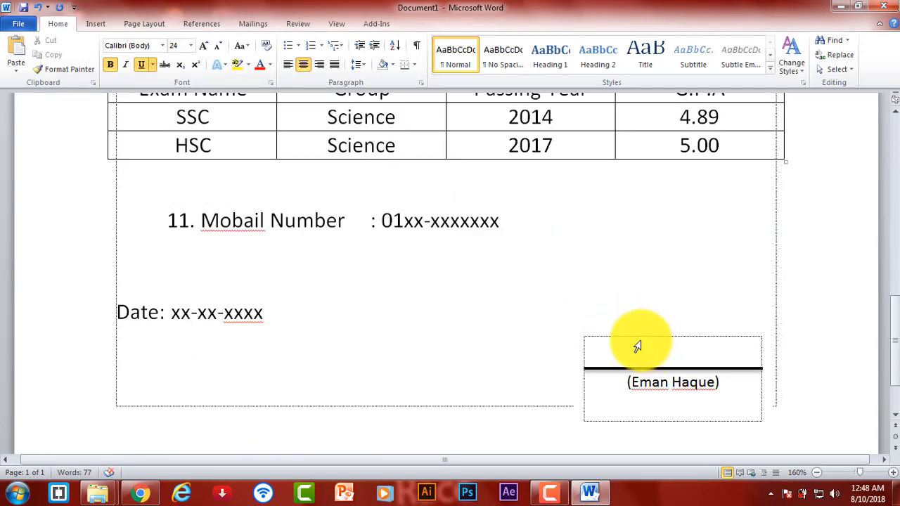
pyautogui.scroll(10, 629, 330)
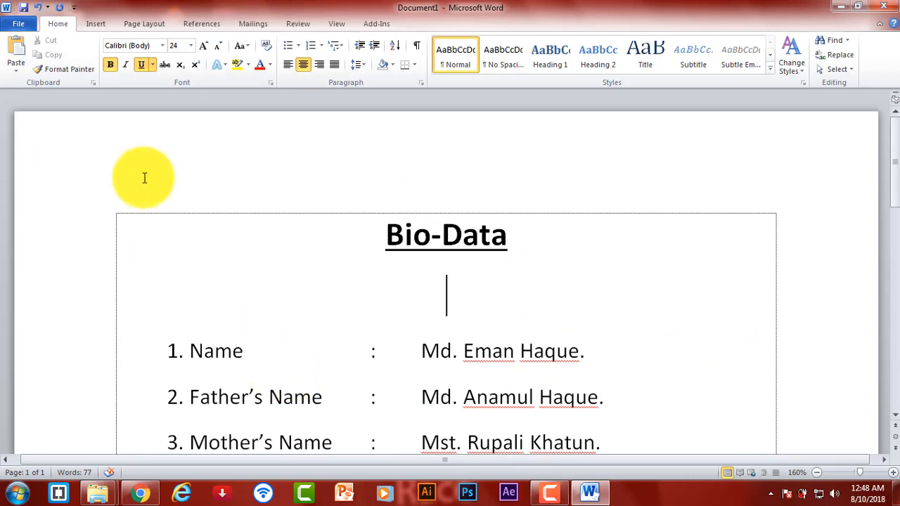
# - Glance at the Layout and Insert Shapes options, then open the File Info page
pyautogui.click(128, 27)
pyautogui.click(111, 26)
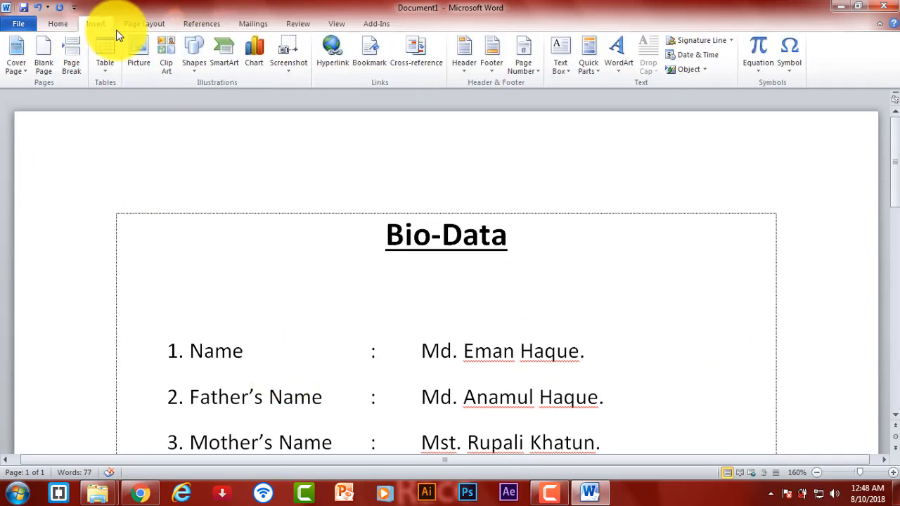
pyautogui.click(194, 64)
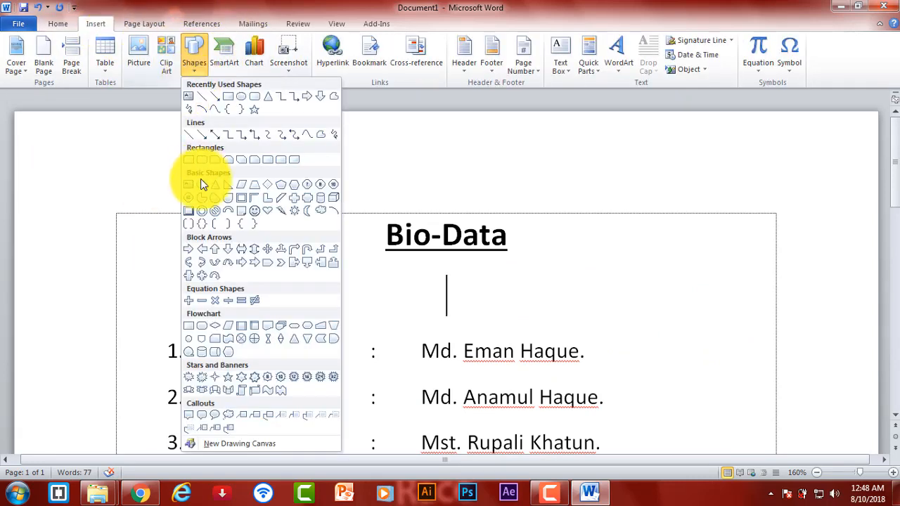
pyautogui.click(191, 96)
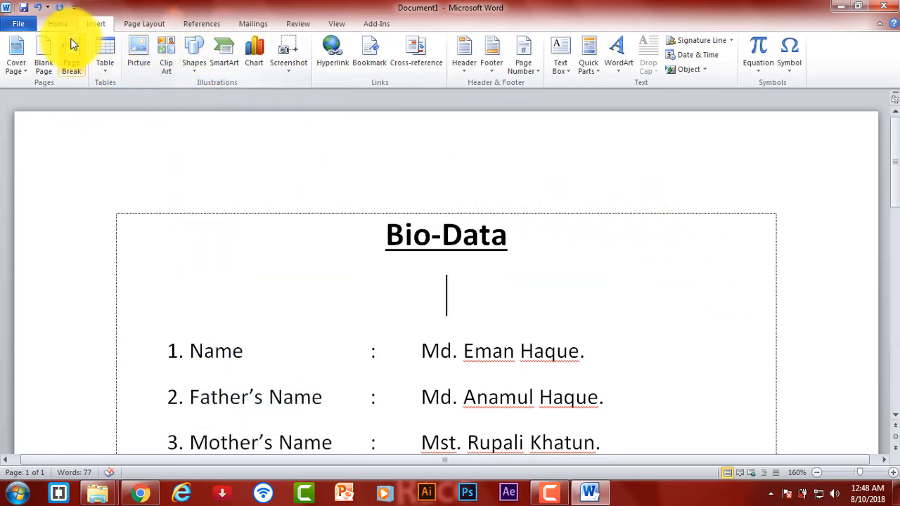
pyautogui.click(17, 25)
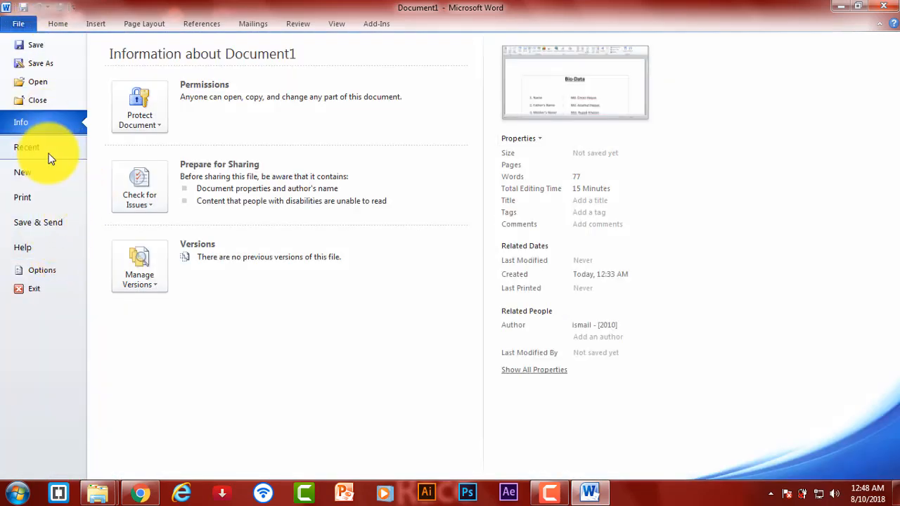
# - Preview the bio-data in Print at 100% and whole-page zoom, then minimize Word
pyautogui.click(34, 203)
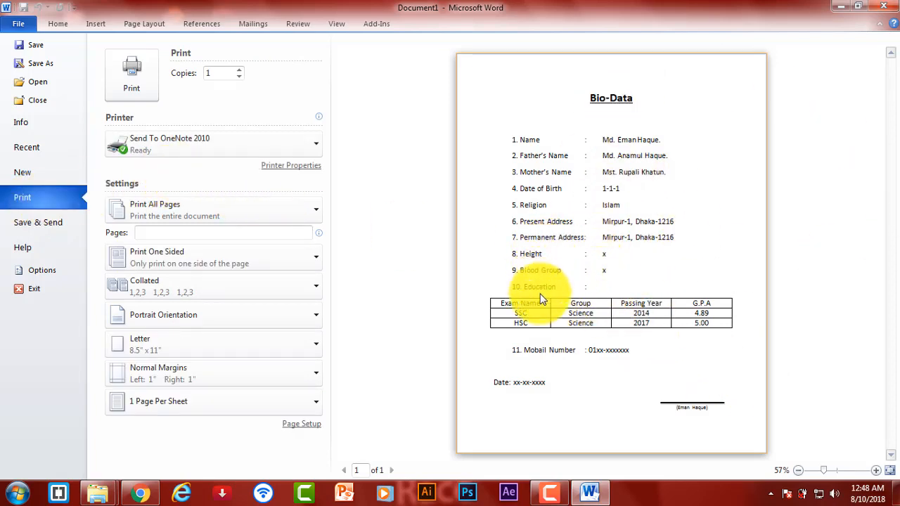
pyautogui.click(828, 473)
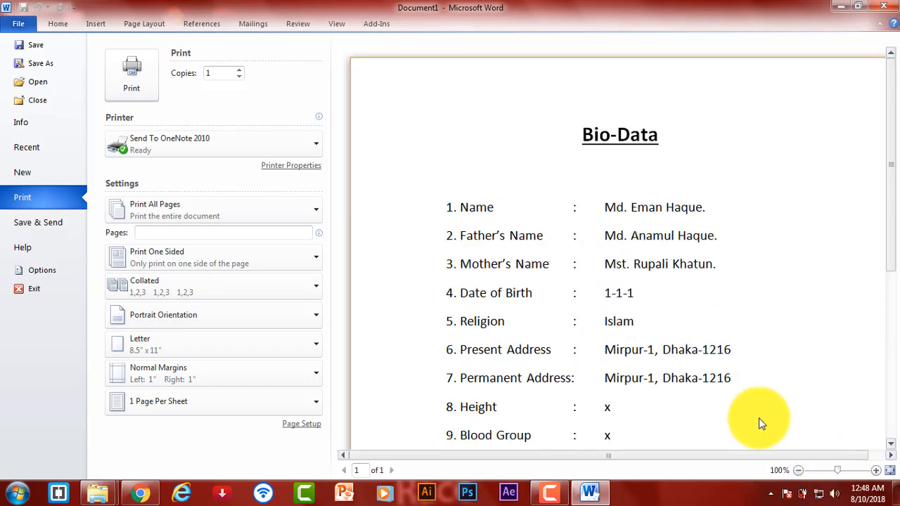
pyautogui.click(832, 472)
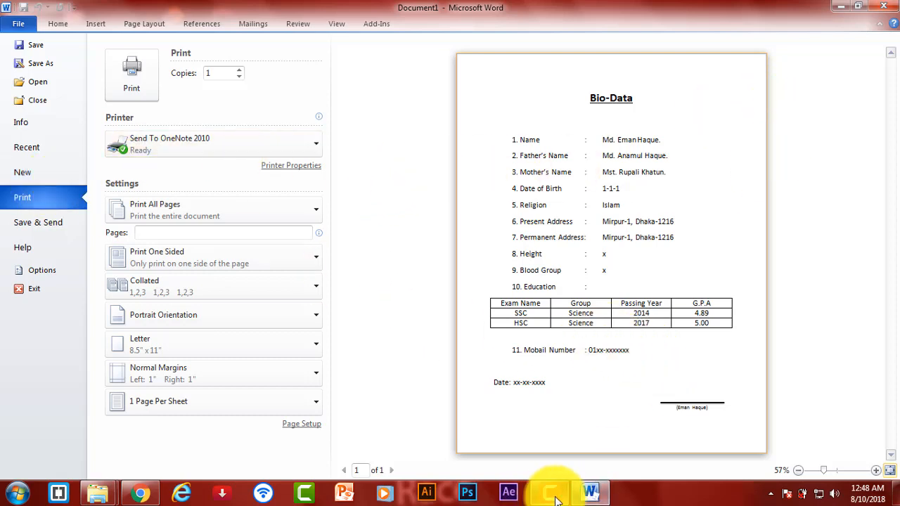
pyautogui.click(840, 7)
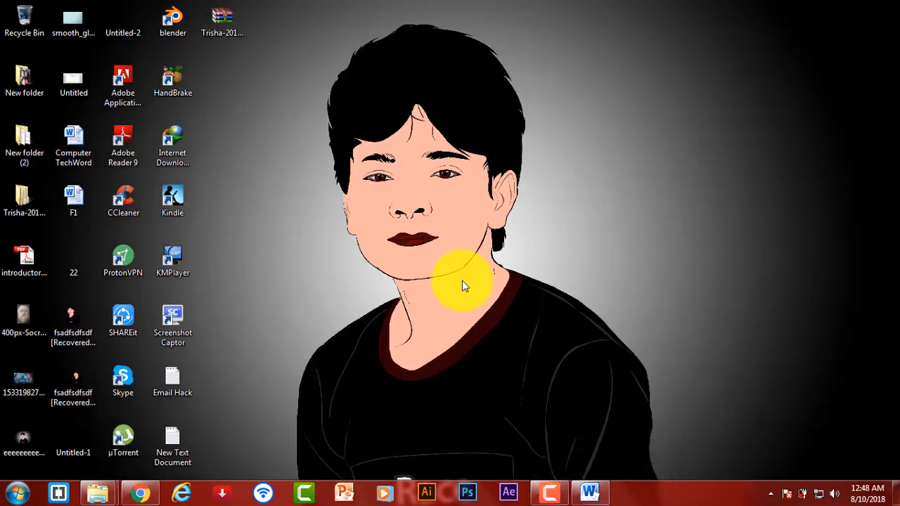
pyautogui.click(549, 492)
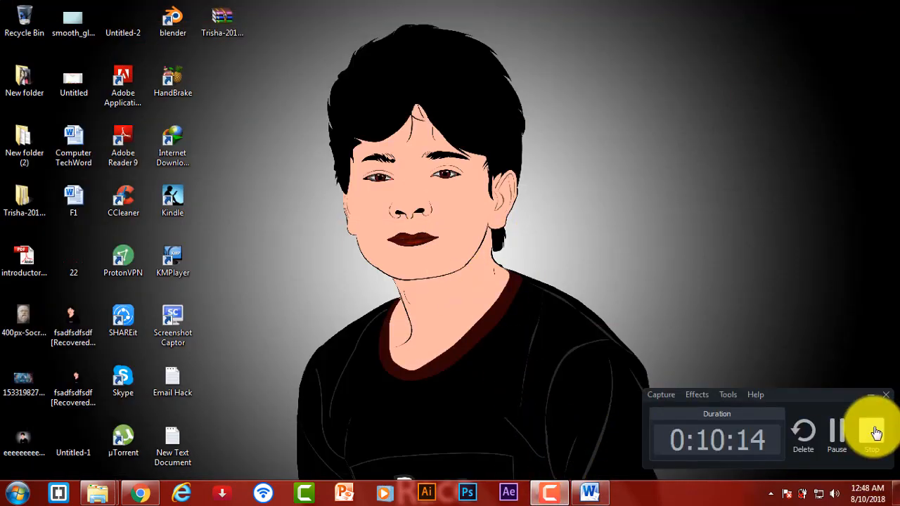